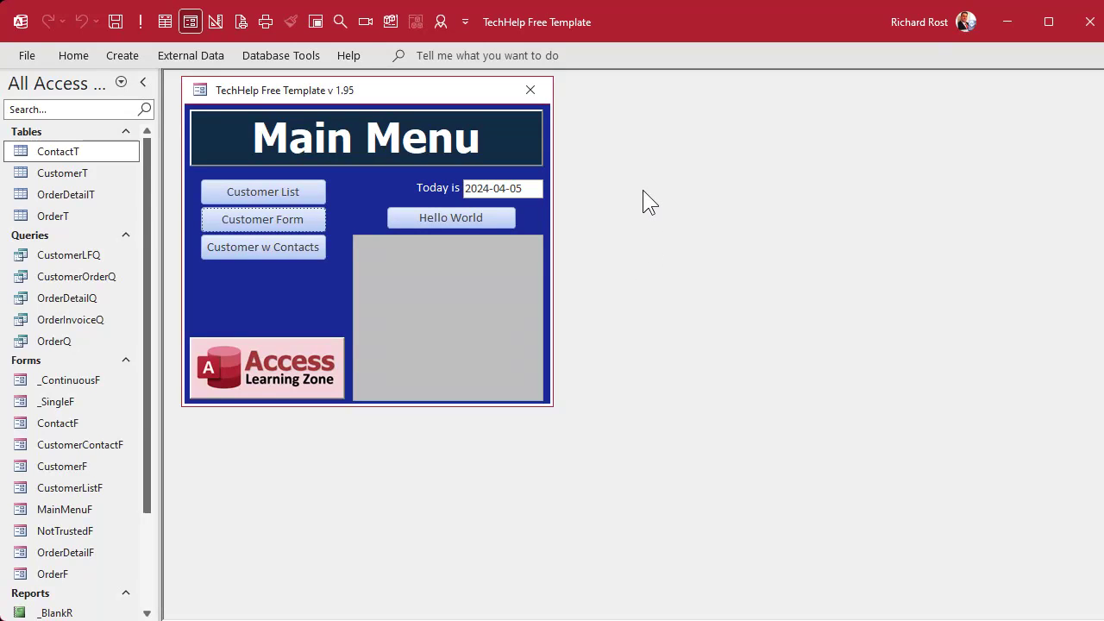
Open the Customer Form and show the first customer's Starship Parts order with its four line items
{"action": "left_click", "coordinate": [226, 219]}
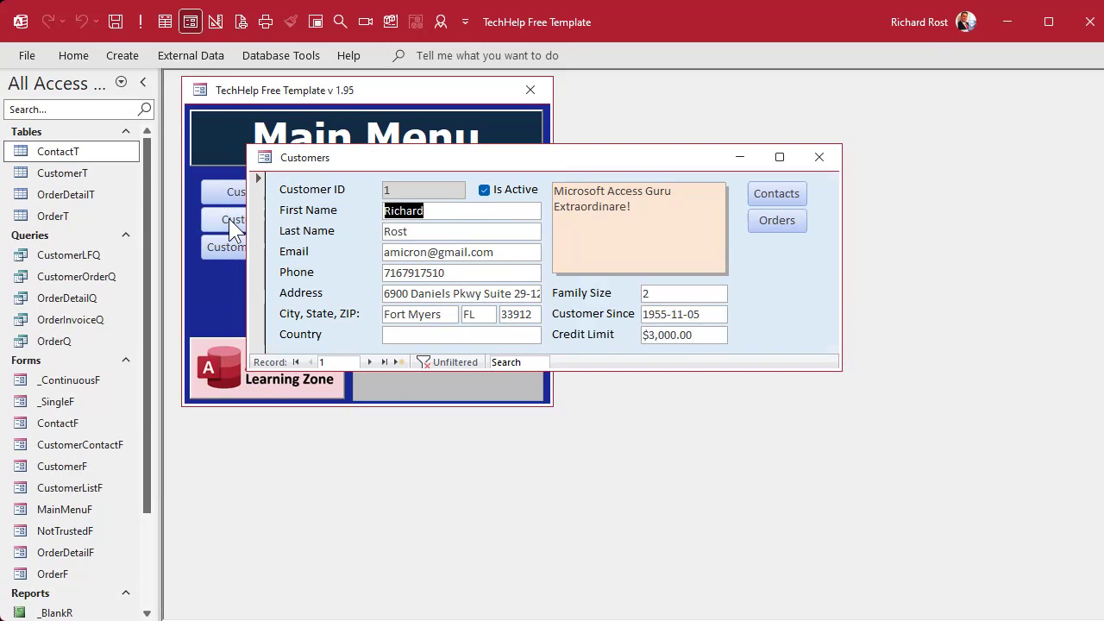
{"action": "left_click", "coordinate": [776, 219]}
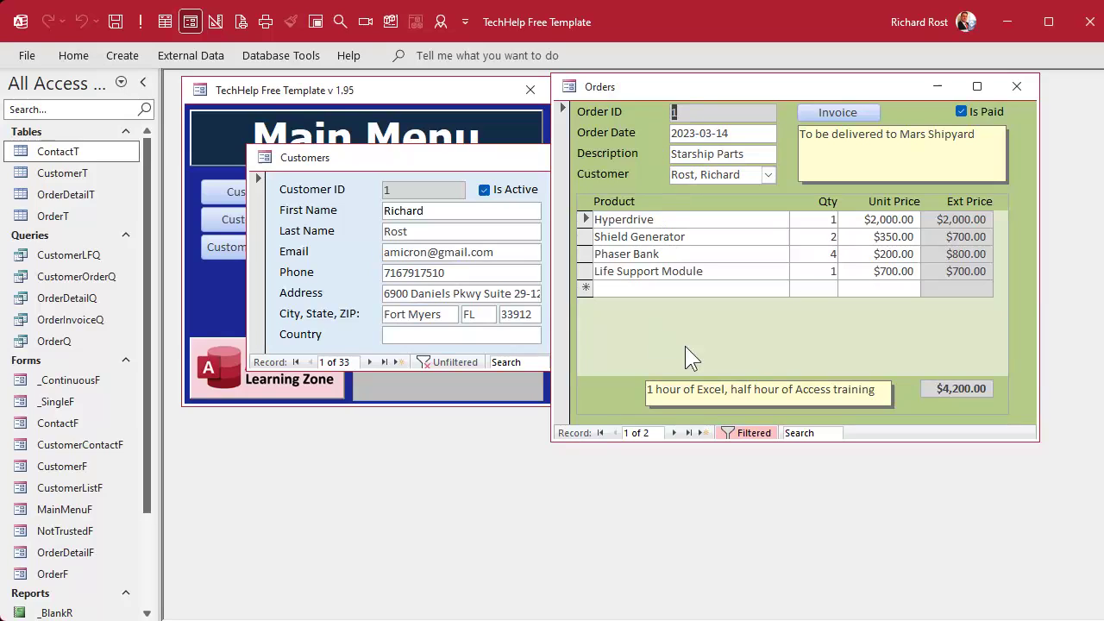
{"action": "right_click", "coordinate": [802, 86]}
In OrderF Design View, create an After Update event procedure for the Is Paid check box
{"action": "left_click", "coordinate": [849, 226]}
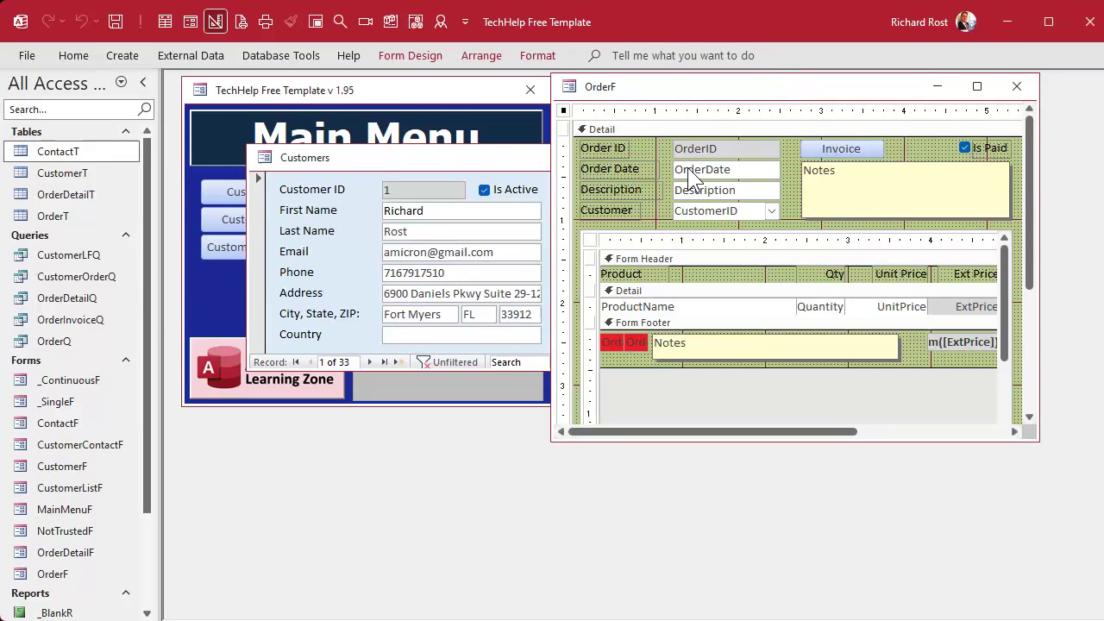
{"action": "left_click", "coordinate": [965, 149]}
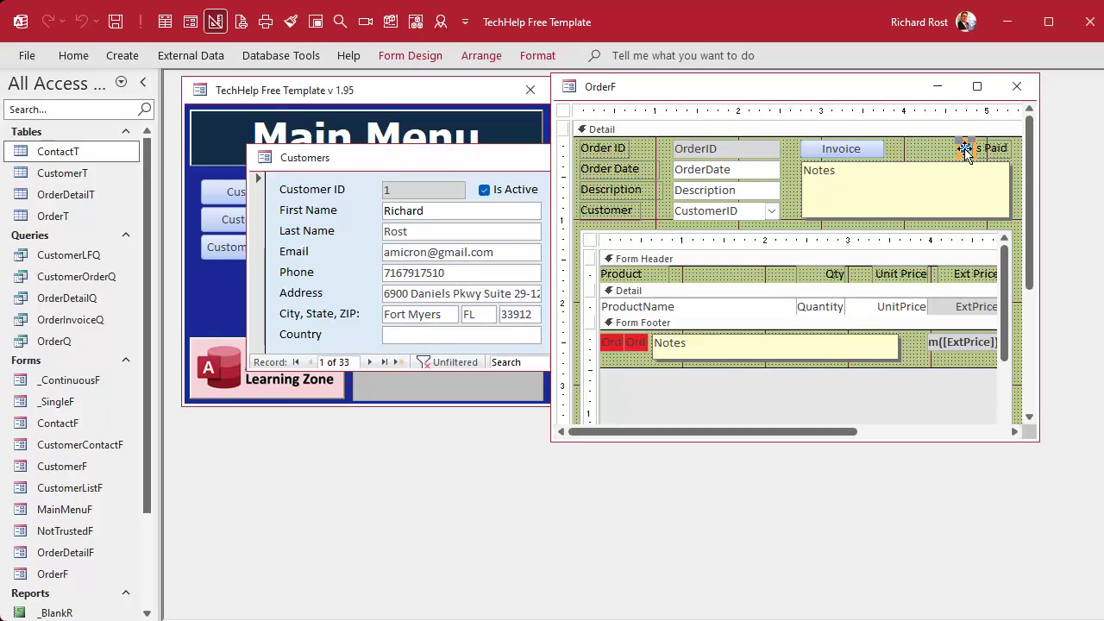
{"action": "double_click", "coordinate": [964, 148]}
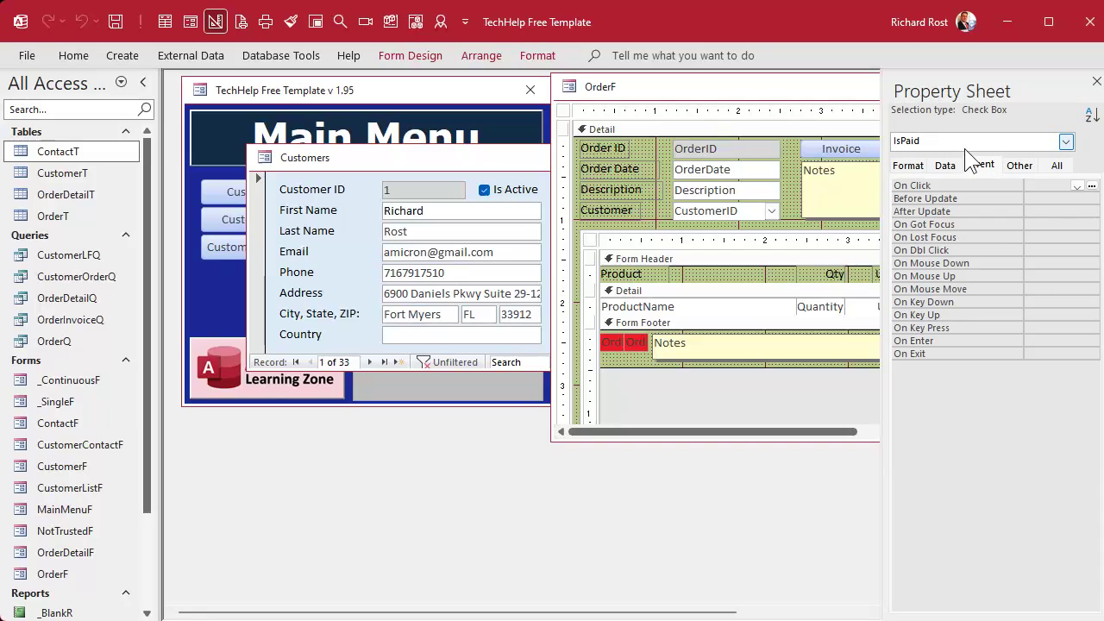
{"action": "left_click", "coordinate": [983, 165]}
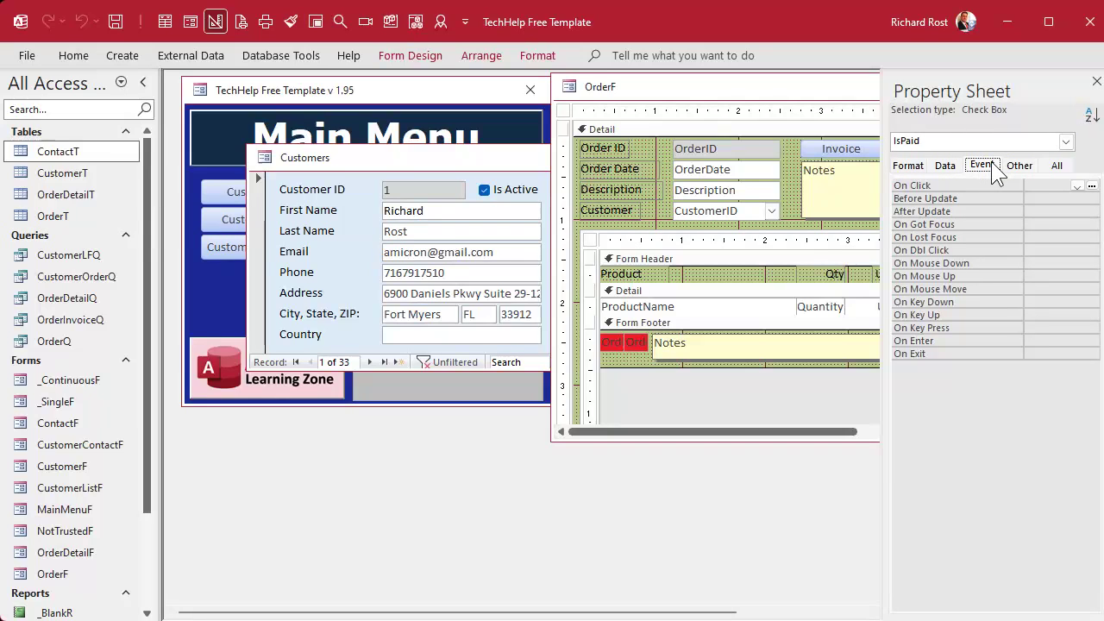
{"action": "left_click", "coordinate": [1091, 210]}
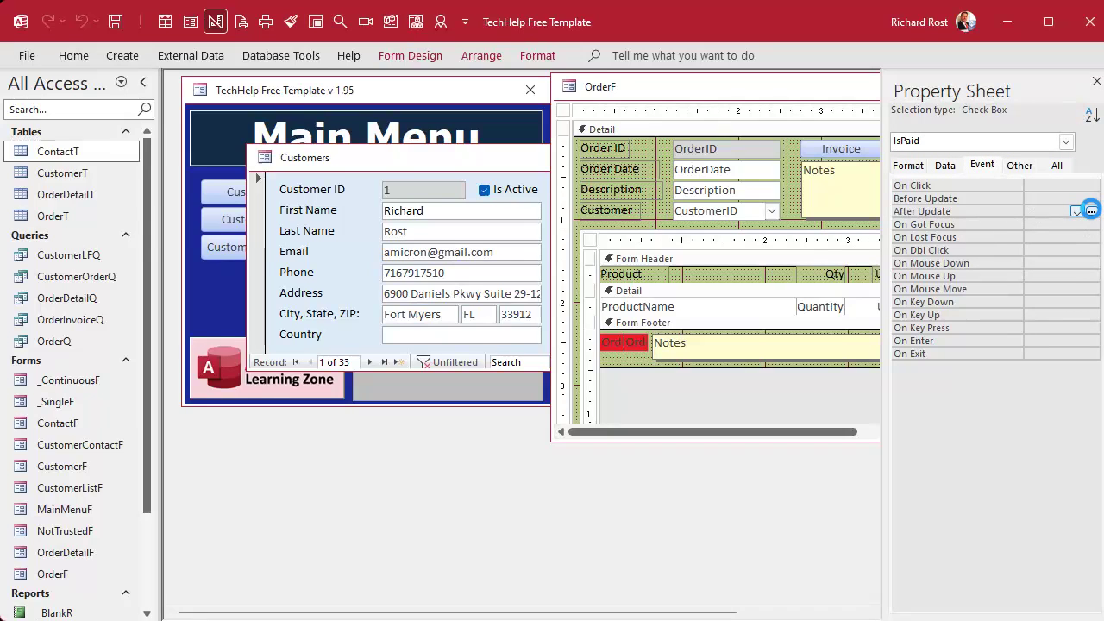
{"action": "left_click", "coordinate": [1091, 210]}
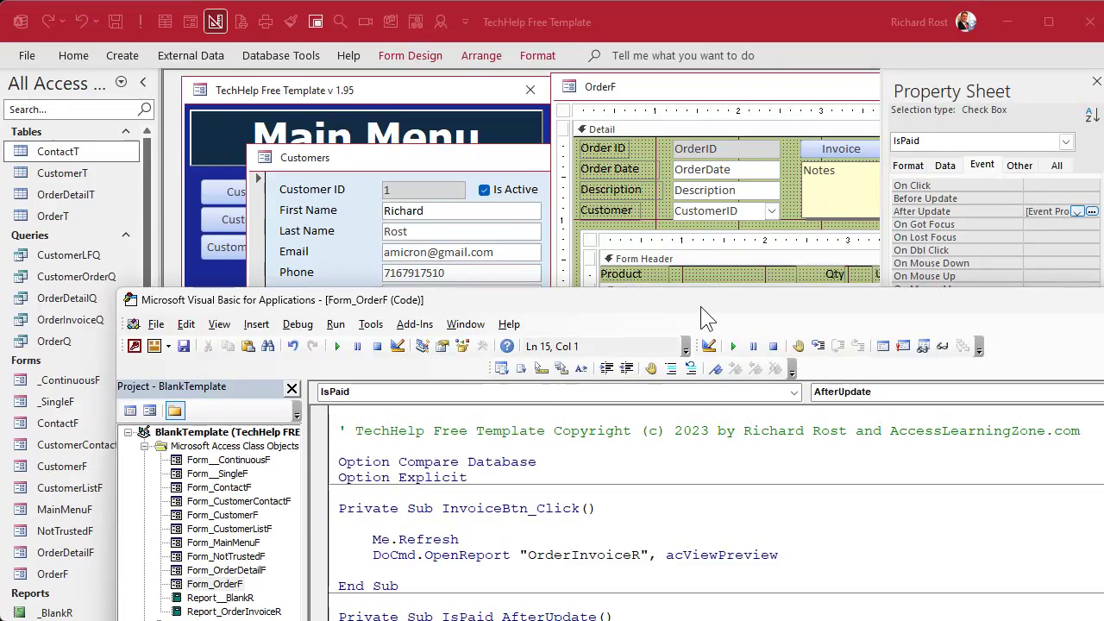
Write If IsPaid Then, setting Me.AllowEdits and Me.AllowDeletions to False
{"action": "left_click_drag", "start_coordinate": [700, 297], "coordinate": [621, 84]}
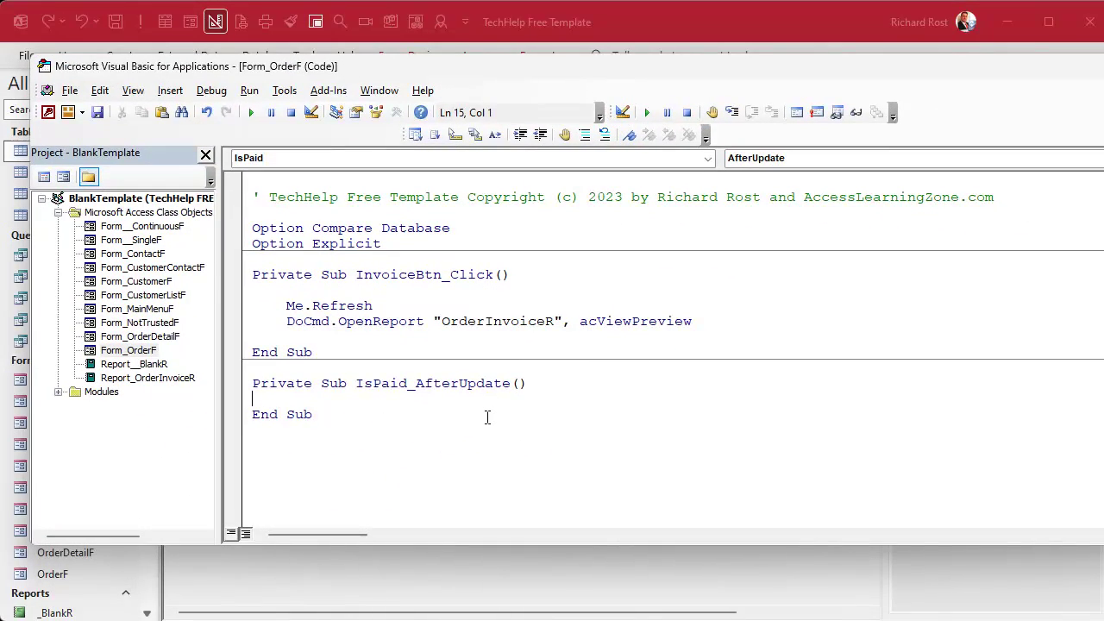
{"action": "key", "text": "Return"}
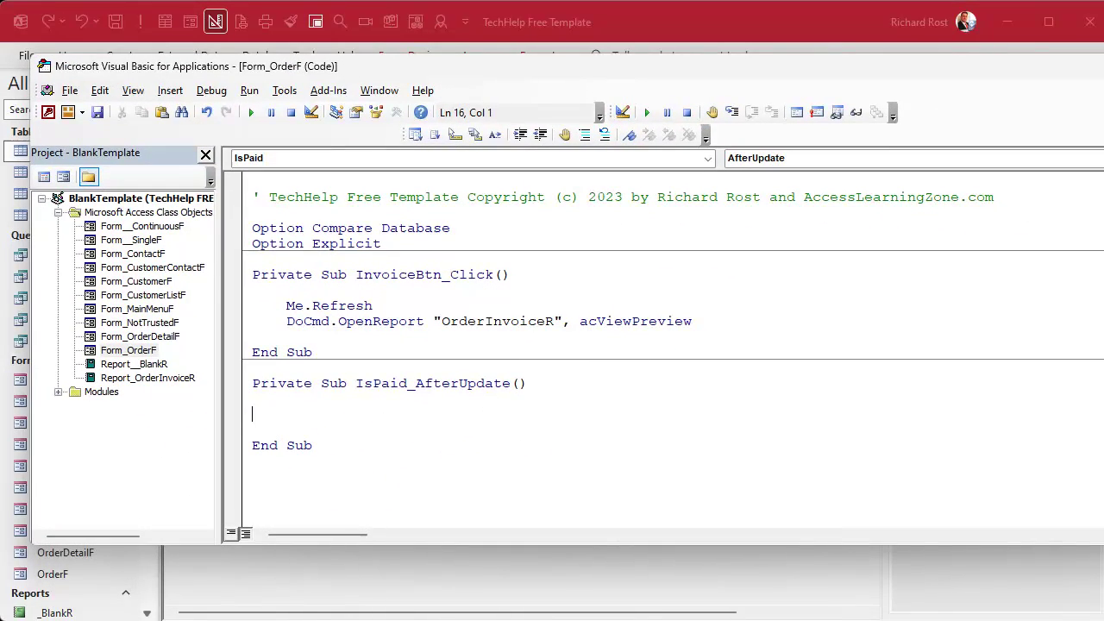
{"action": "key", "text": "Tab"}
{"action": "type", "text": "if i spa"}
{"action": "key", "text": "BackSpace"}
{"action": "key", "text": "BackSpace"}
{"action": "key", "text": "BackSpace"}
{"action": "key", "text": "BackSpace"}
{"action": "type", "text": "spaid then"}
{"action": "key", "text": "Return"}
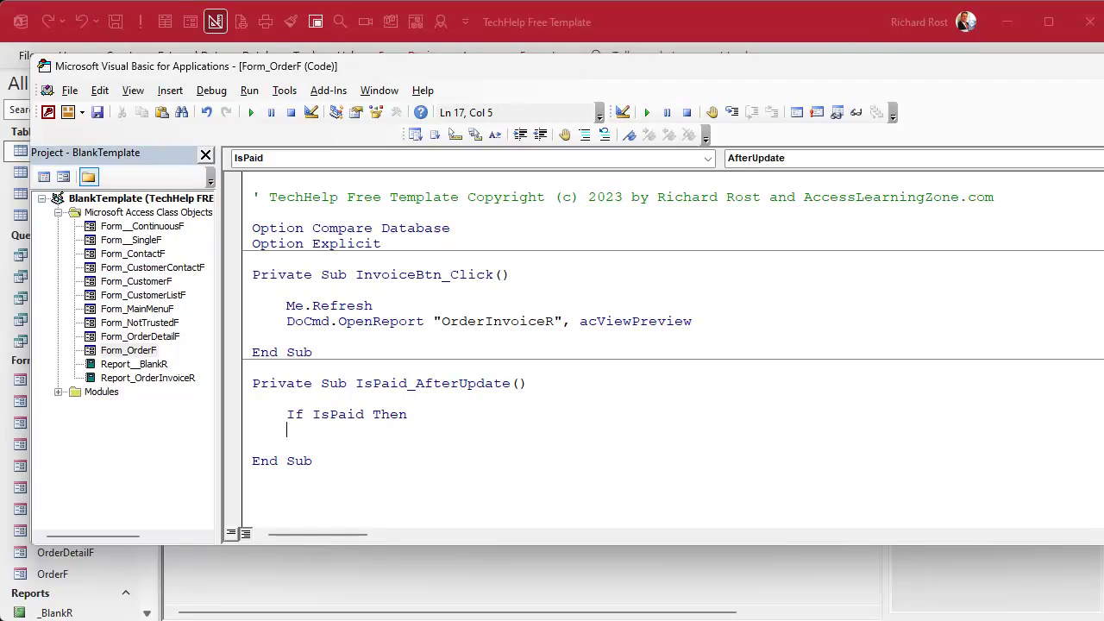
{"action": "type", "text": "me."}
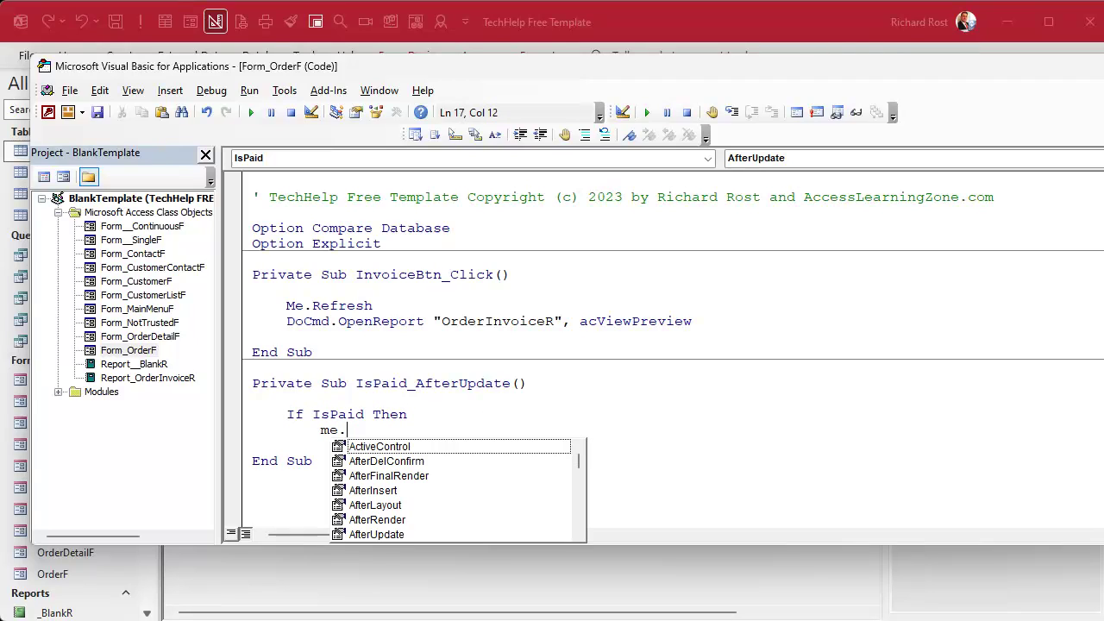
{"action": "type", "text": "allowedi"}
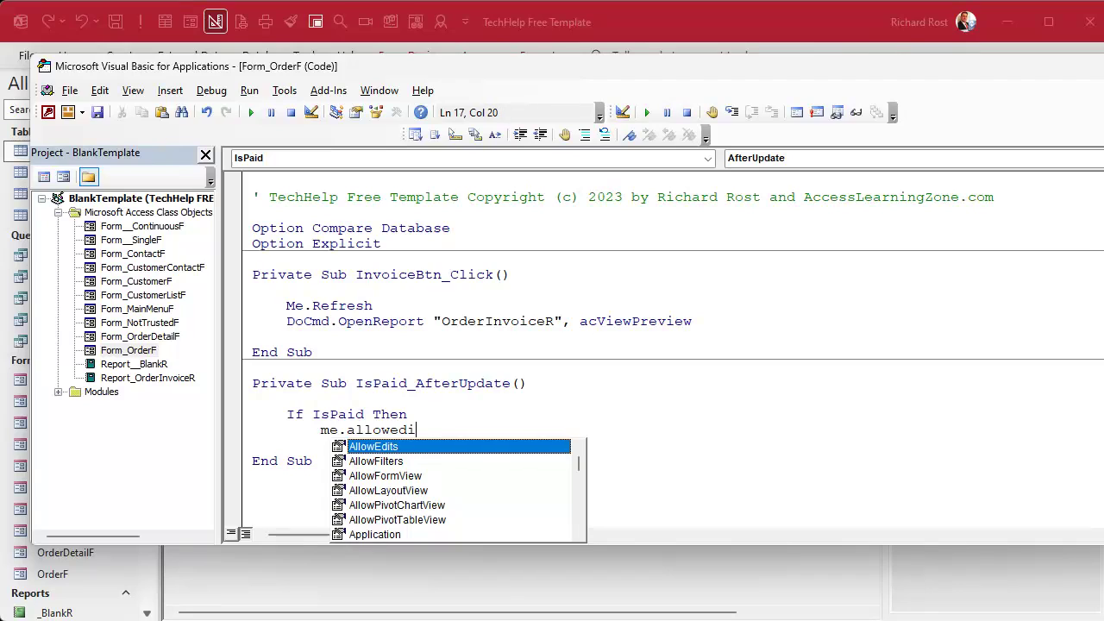
{"action": "type", "text": "ts = fa"}
{"action": "key", "text": "Return"}
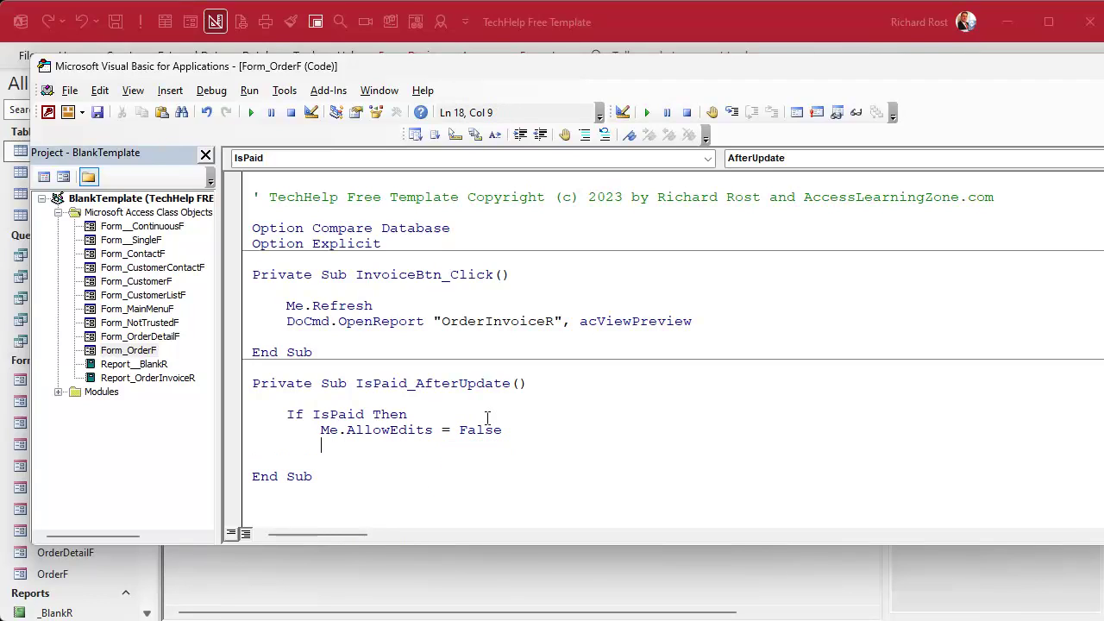
{"action": "type", "text": "me.al"}
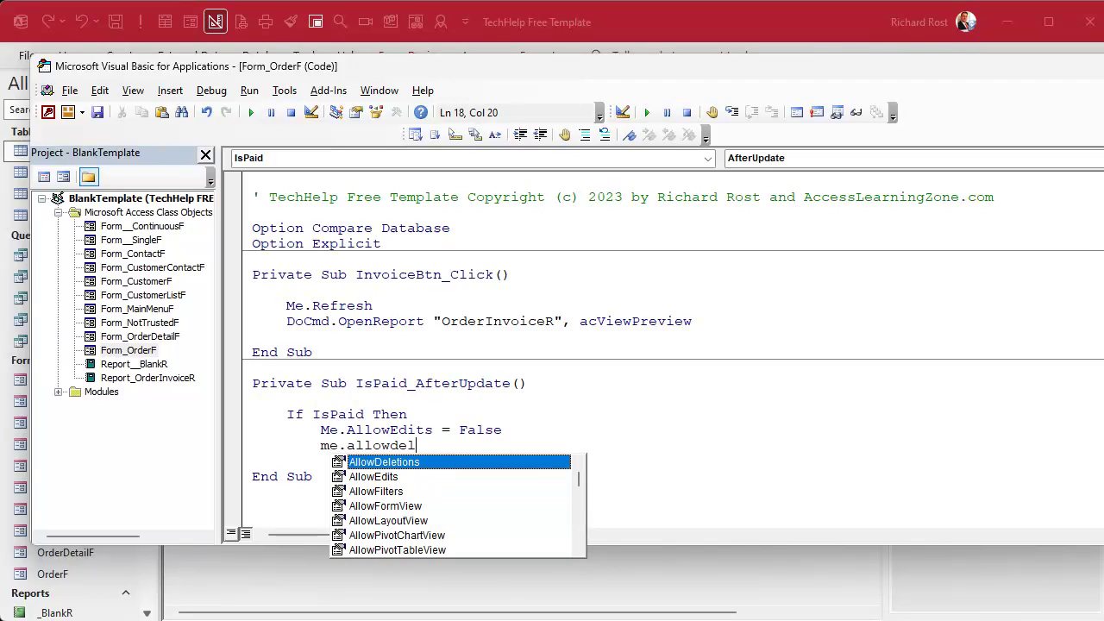
{"action": "type", "text": "lowDeletions = false"}
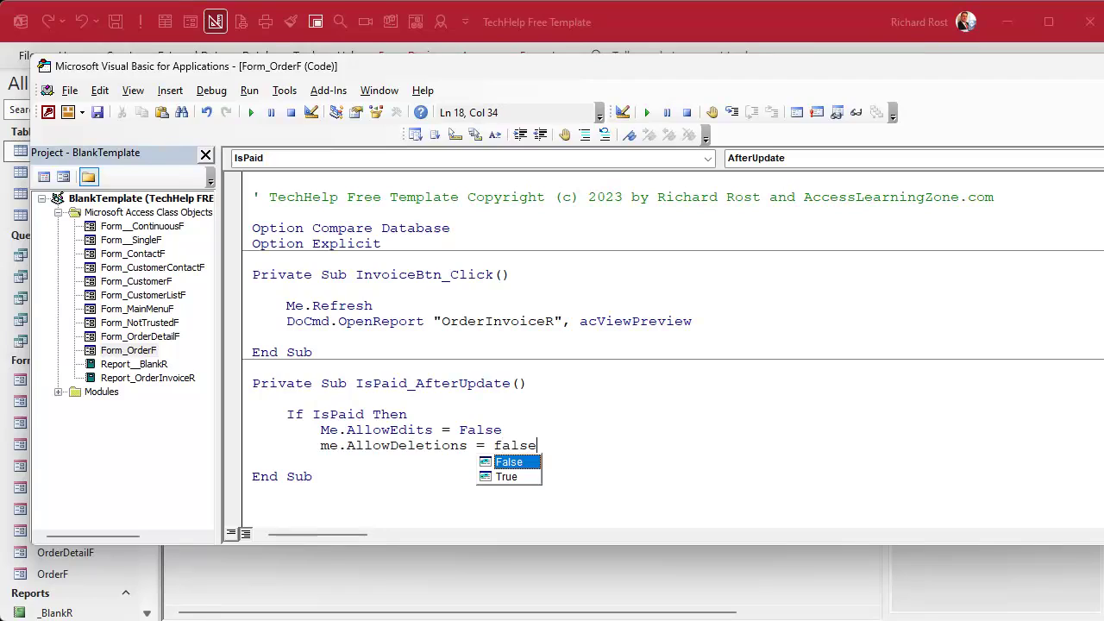
{"action": "key", "text": "Return"}
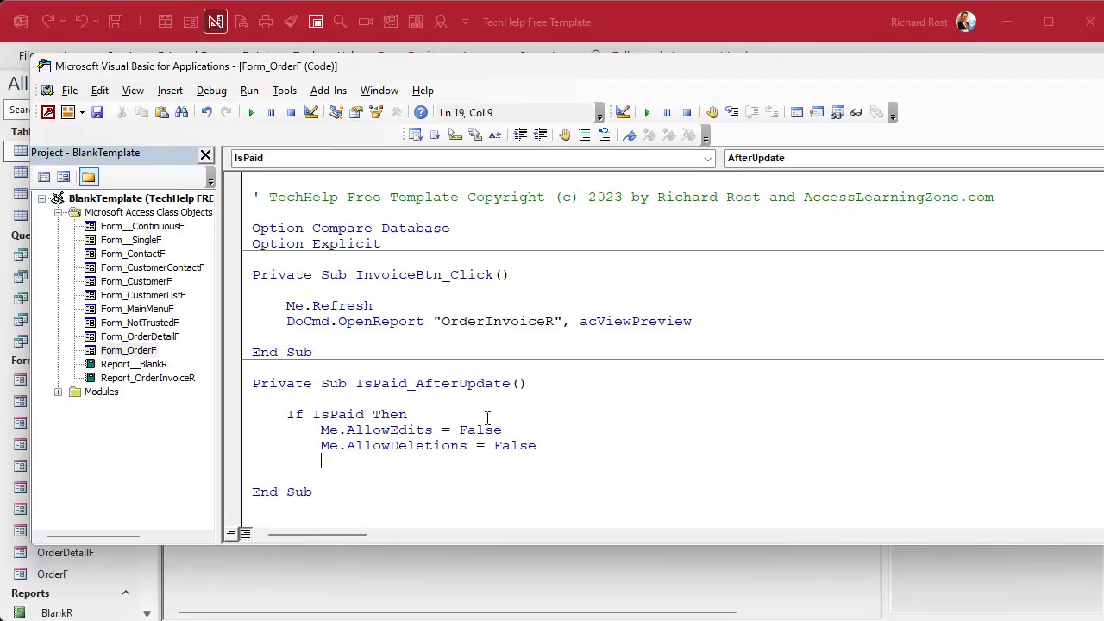
Add an Else branch and close the block with End If
{"action": "key", "text": "BackSpace"}
{"action": "type", "text": "else"}
{"action": "key", "text": "Return"}
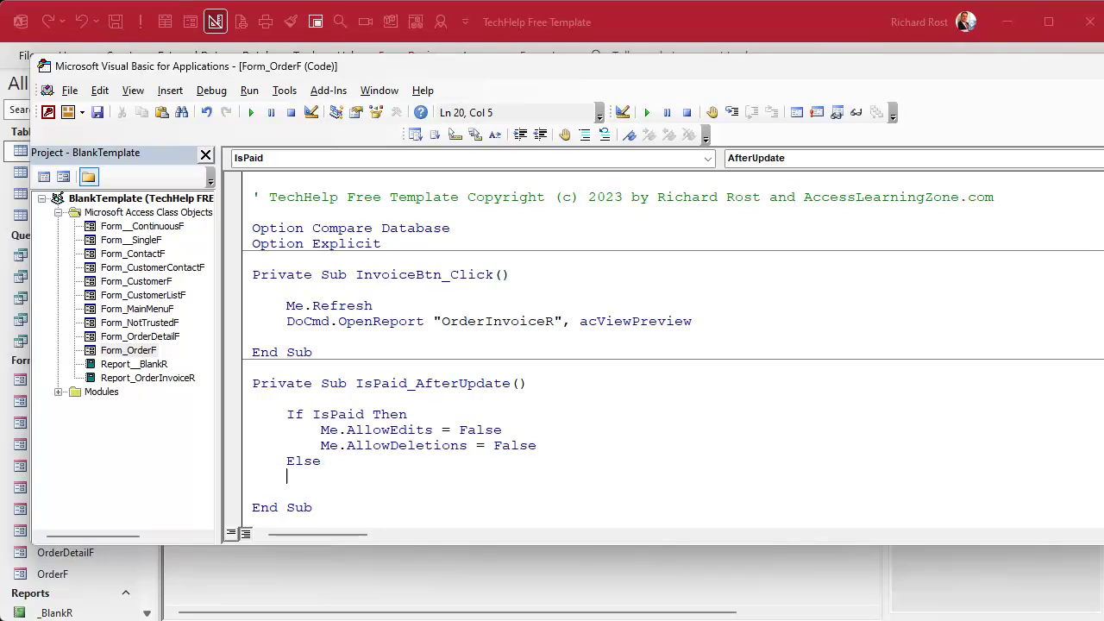
{"action": "key", "text": "Return"}
{"action": "type", "text": "end if"}
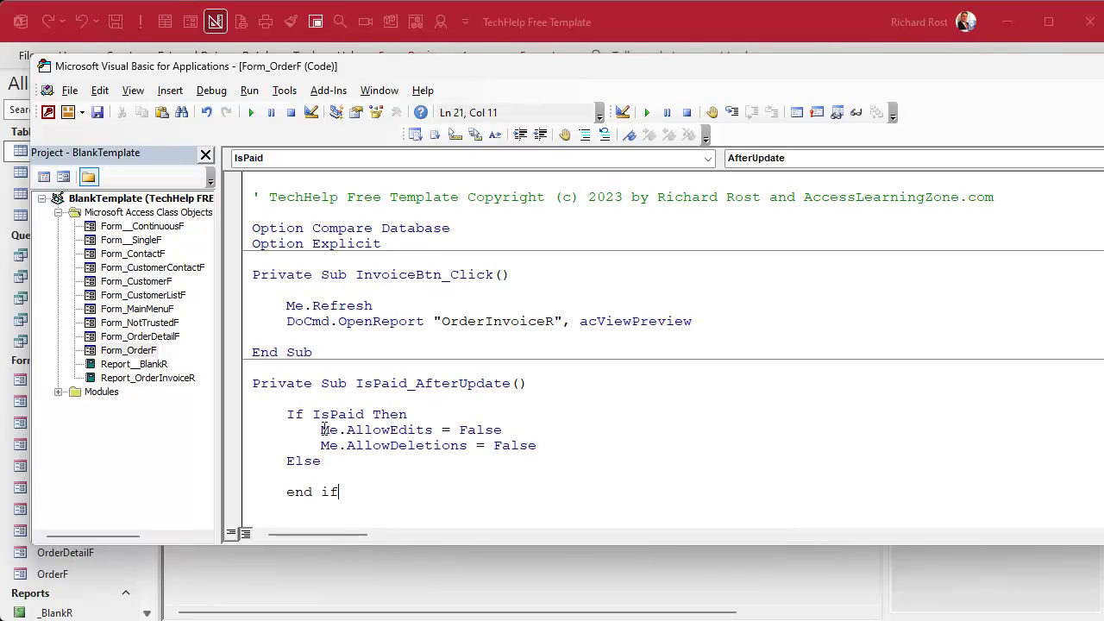
Copy both locking lines into the Else branch and change their values to True
{"action": "left_click_drag", "start_coordinate": [320, 429], "coordinate": [593, 457]}
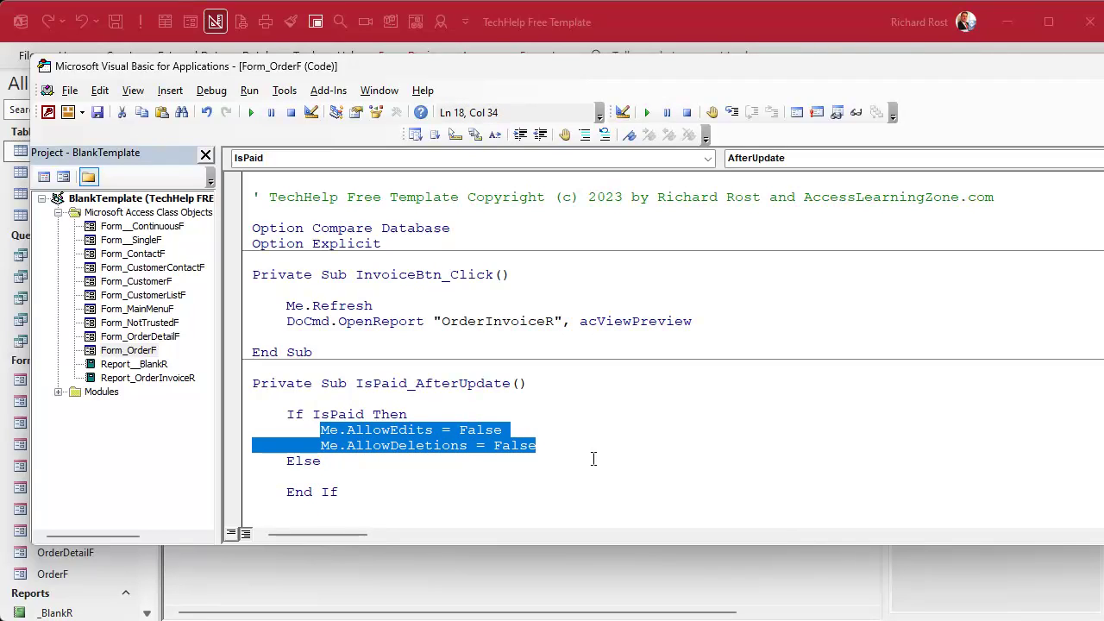
{"action": "key", "text": "ctrl+c"}
{"action": "left_click", "coordinate": [400, 476]}
{"action": "key", "text": "ctrl+v"}
{"action": "left_click", "coordinate": [281, 476]}
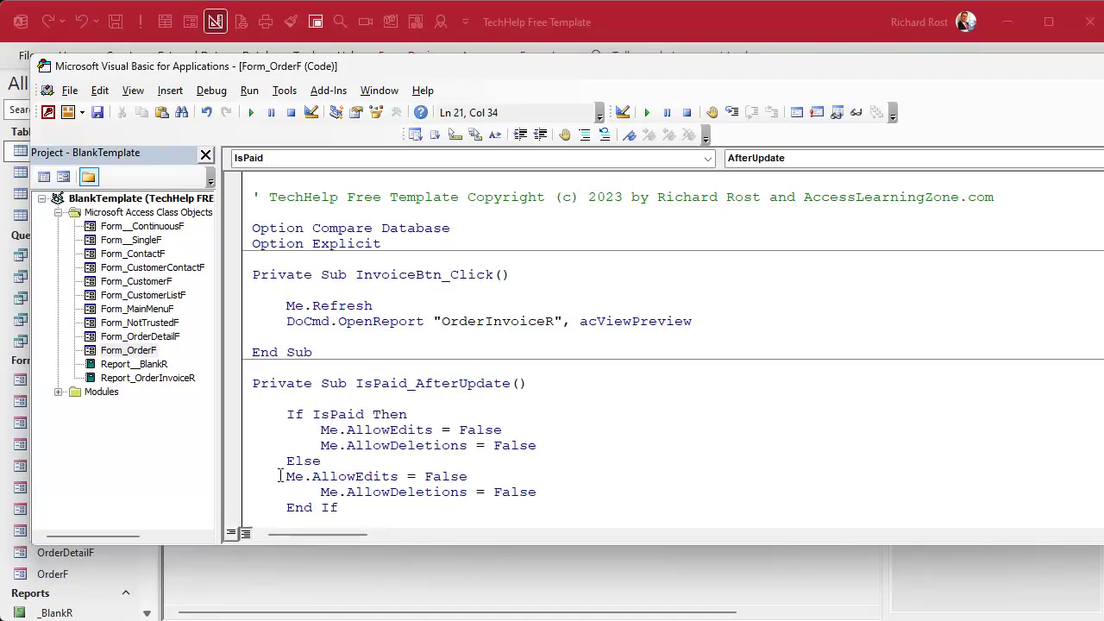
{"action": "key", "text": "Right"}
{"action": "key", "text": "Tab"}
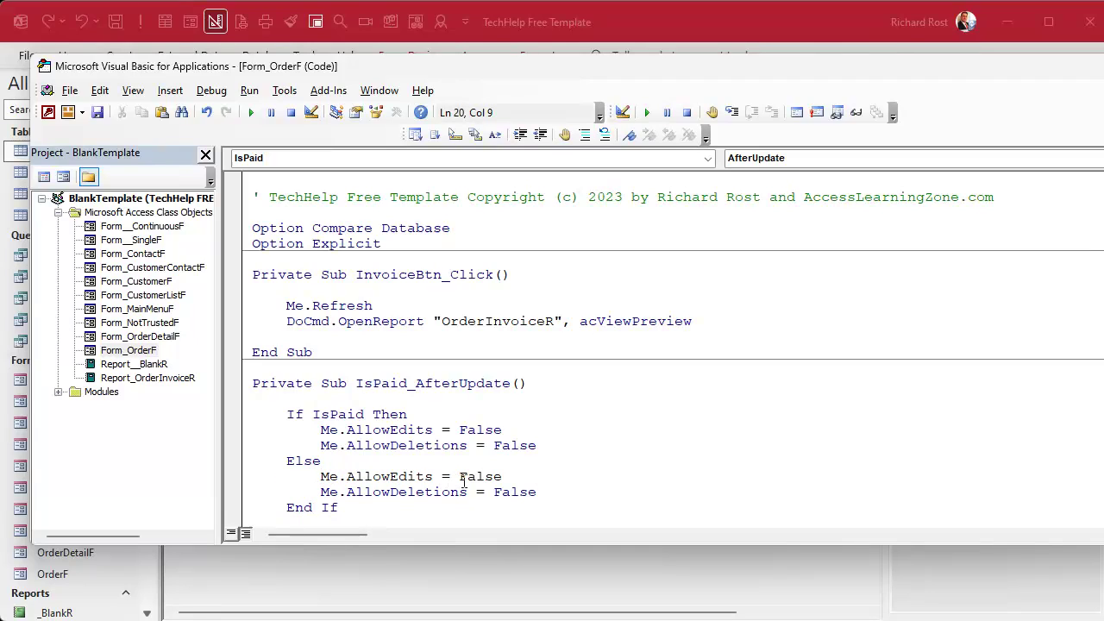
{"action": "double_click", "coordinate": [470, 483]}
{"action": "type", "text": "true"}
{"action": "key", "text": "Down"}
{"action": "key", "text": "shift+End"}
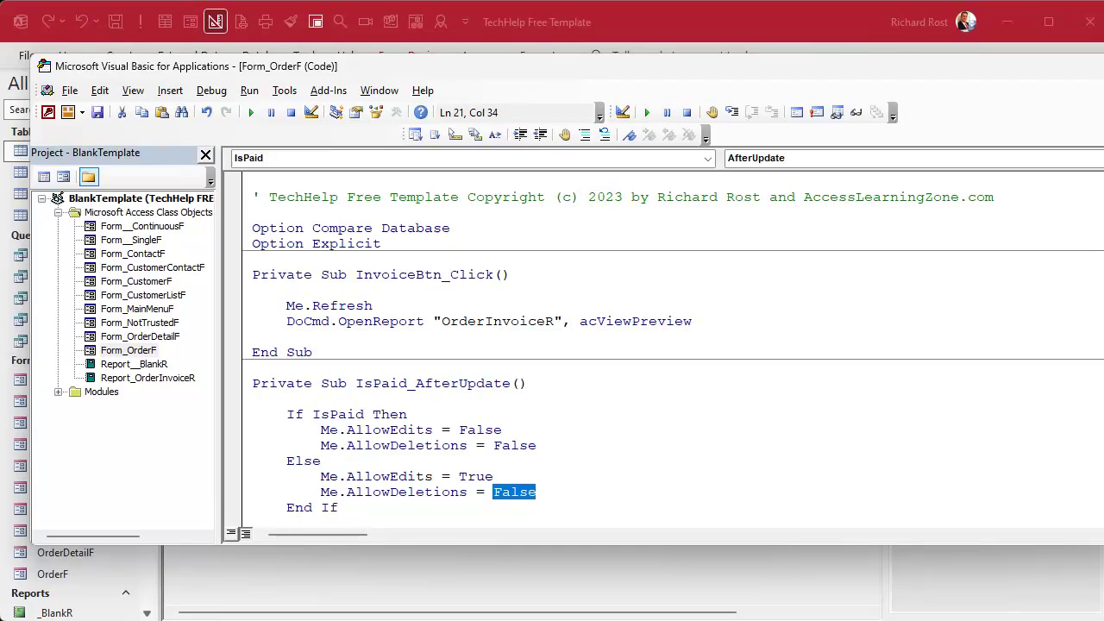
{"action": "type", "text": "true"}
{"action": "key", "text": "Down"}
{"action": "key", "text": "Down"}
{"action": "key", "text": "Down"}
{"action": "key", "text": "Down"}
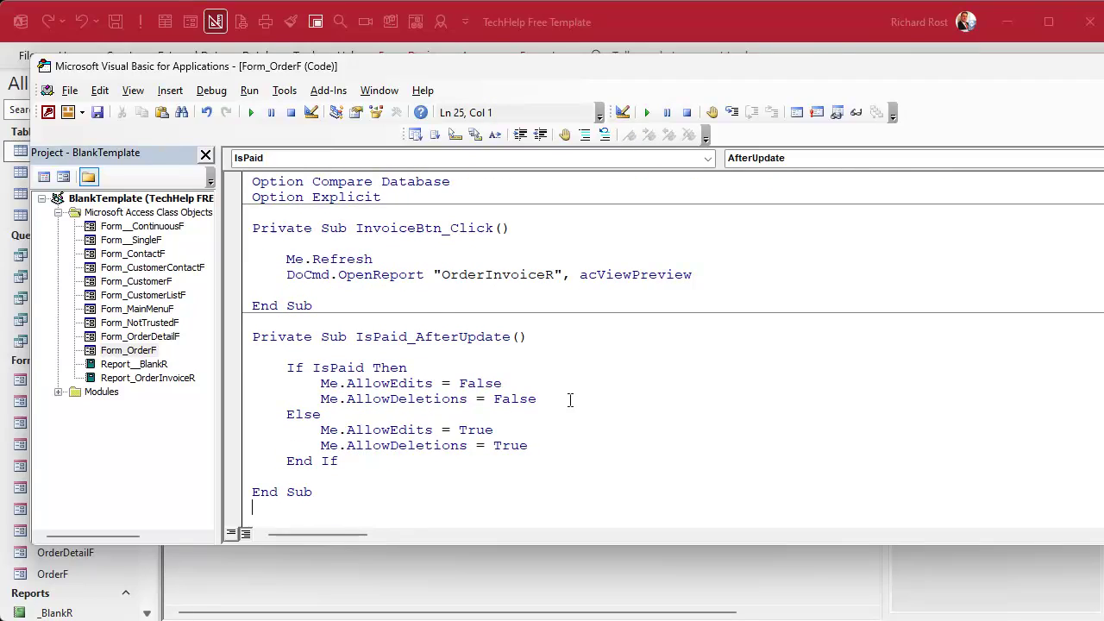
{"action": "left_click_drag", "start_coordinate": [354, 337], "coordinate": [523, 342]}
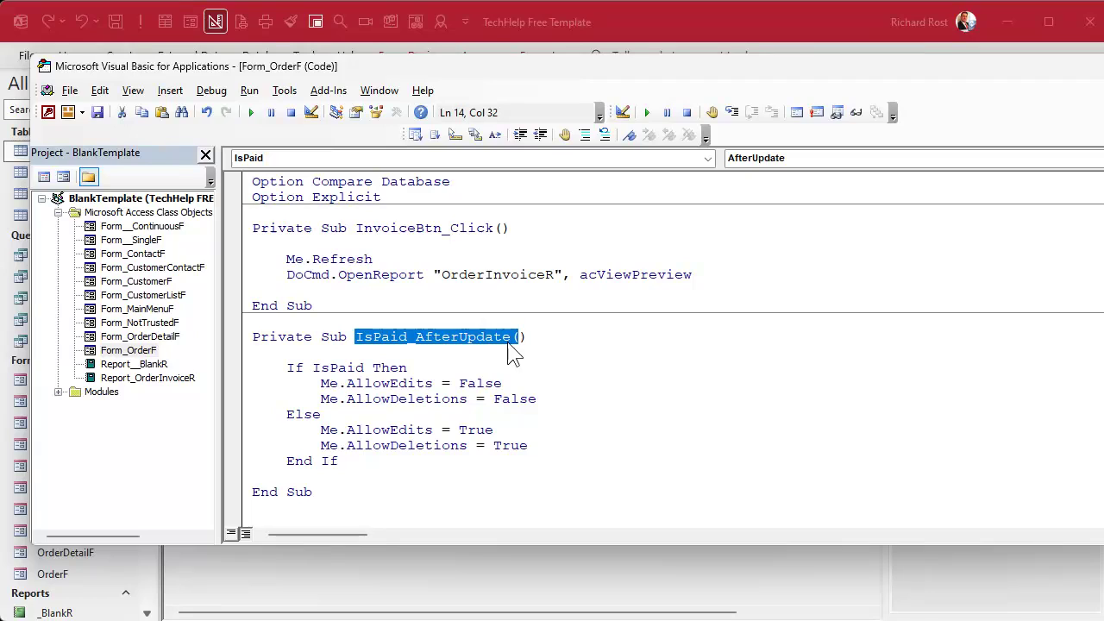
{"action": "key", "text": "shift+Left"}
Cut the If/Else block and paste it into a new Private Sub LockOrder
{"action": "left_click_drag", "start_coordinate": [352, 460], "coordinate": [207, 382]}
{"action": "key", "text": "Delete"}
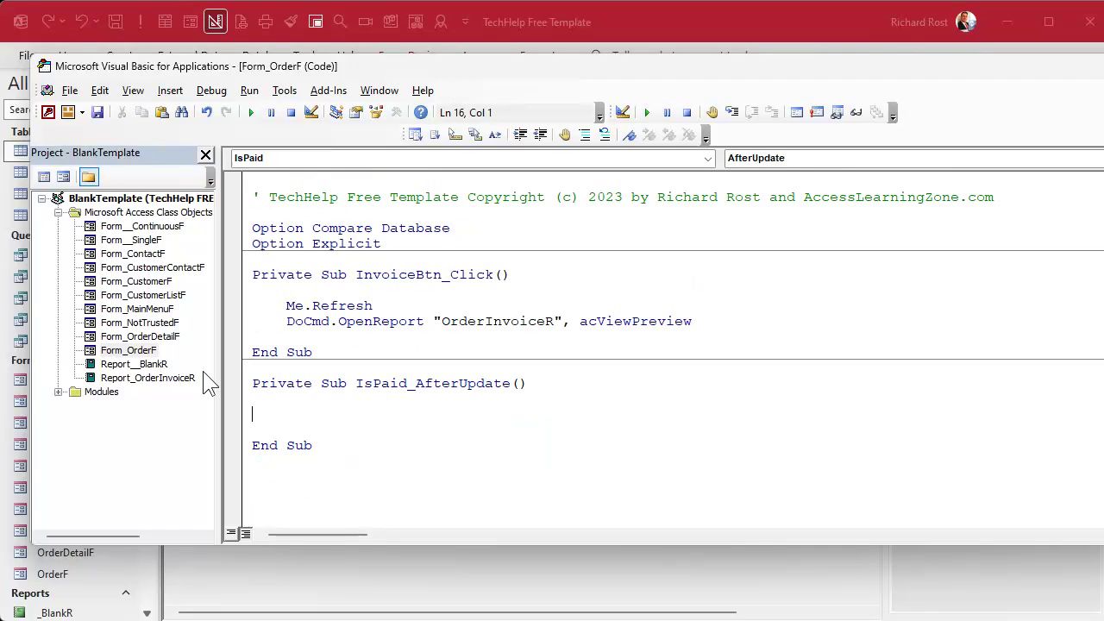
{"action": "key", "text": "Return"}
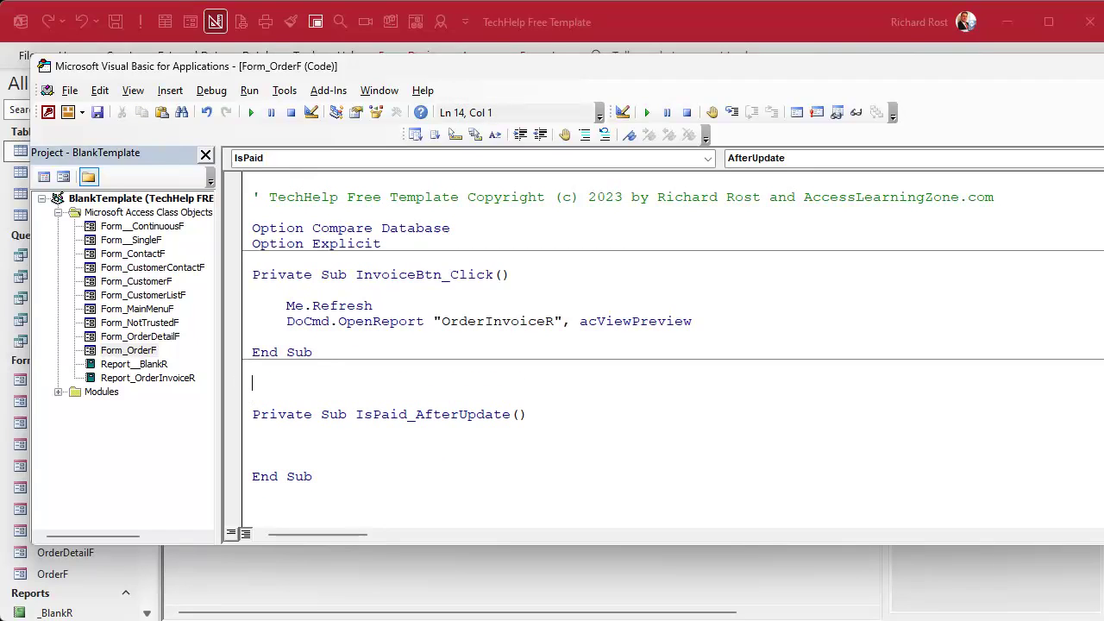
{"action": "type", "text": "private sub LockOrder"}
{"action": "key", "text": "Return"}
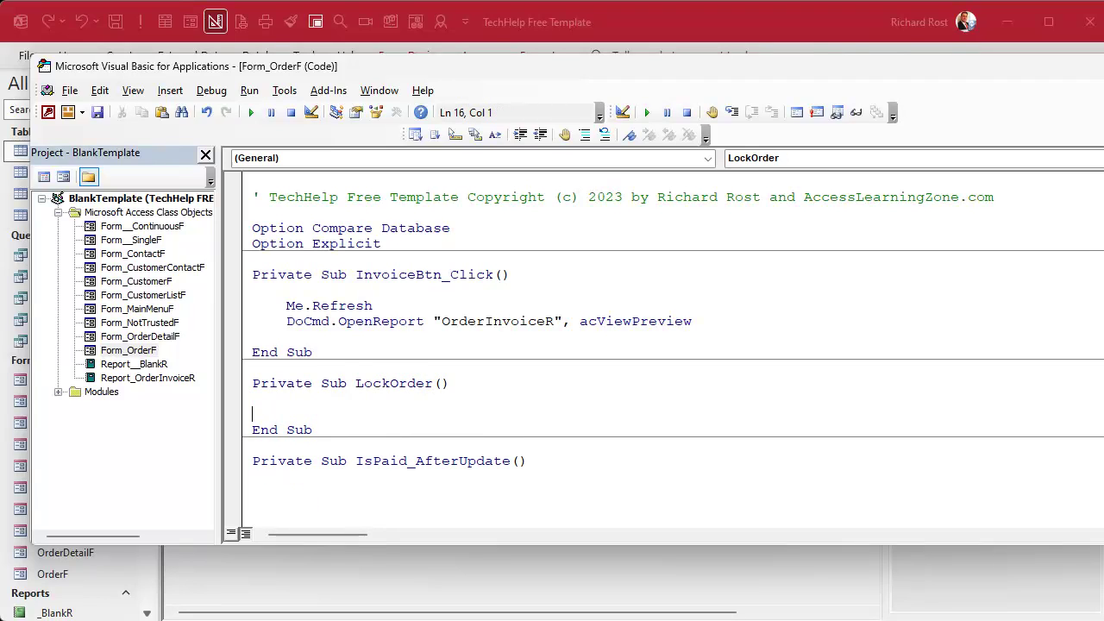
{"action": "key", "text": "ctrl+v"}
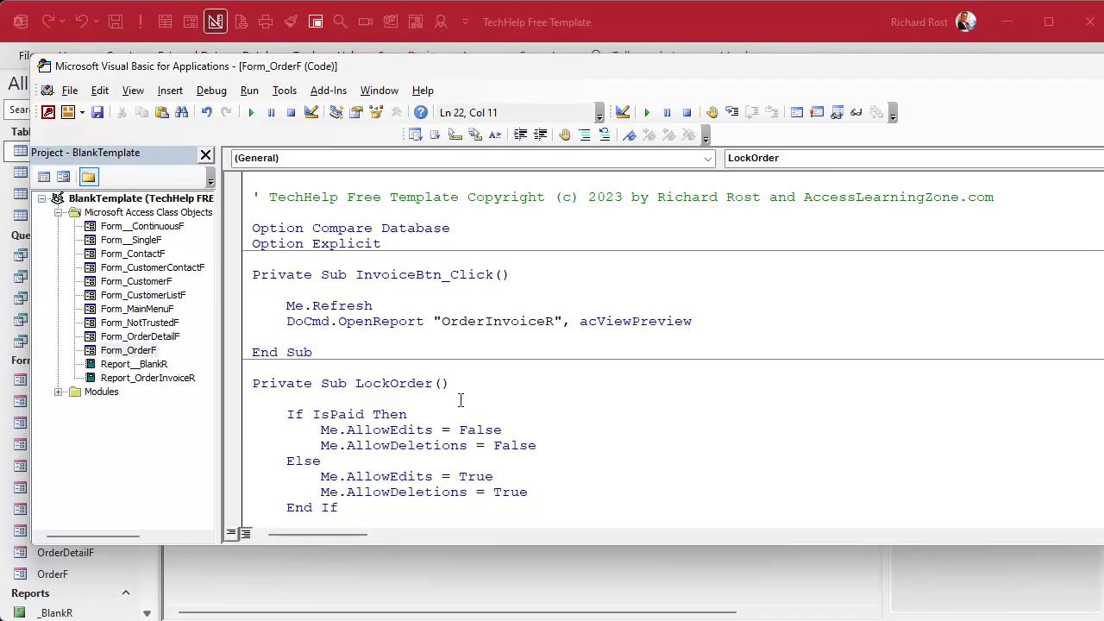
{"action": "scroll", "coordinate": [461, 399], "scroll_direction": "down", "scroll_amount": 3}
{"action": "key", "text": "Return"}
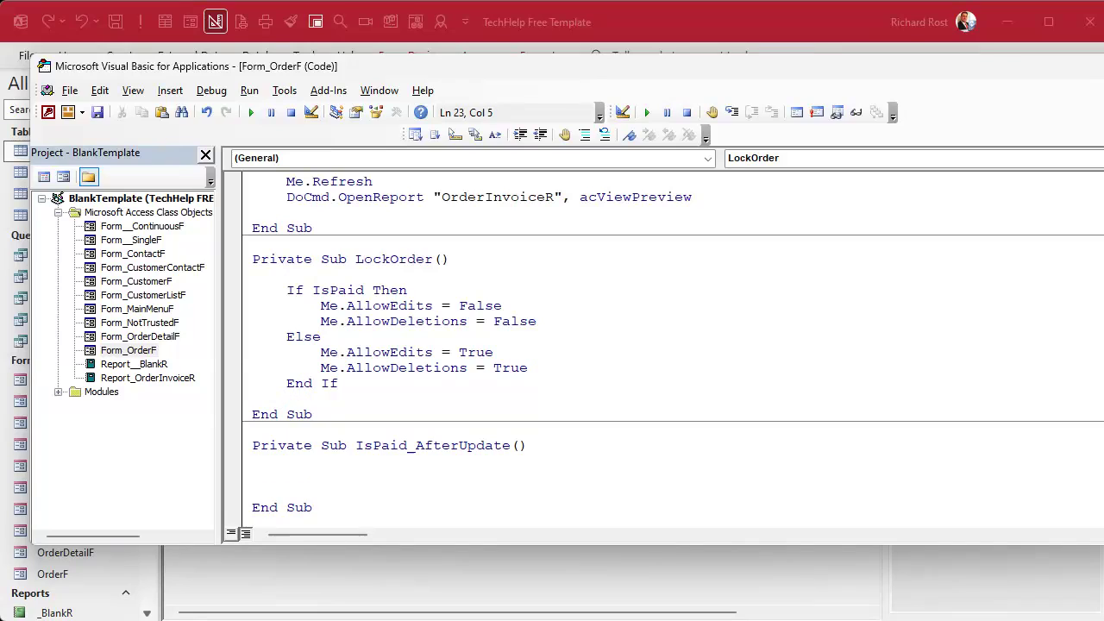
Add a LockOrder call inside IsPaid_AfterUpdate
{"action": "double_click", "coordinate": [389, 259]}
{"action": "left_click", "coordinate": [360, 475]}
{"action": "key", "text": "Tab"}
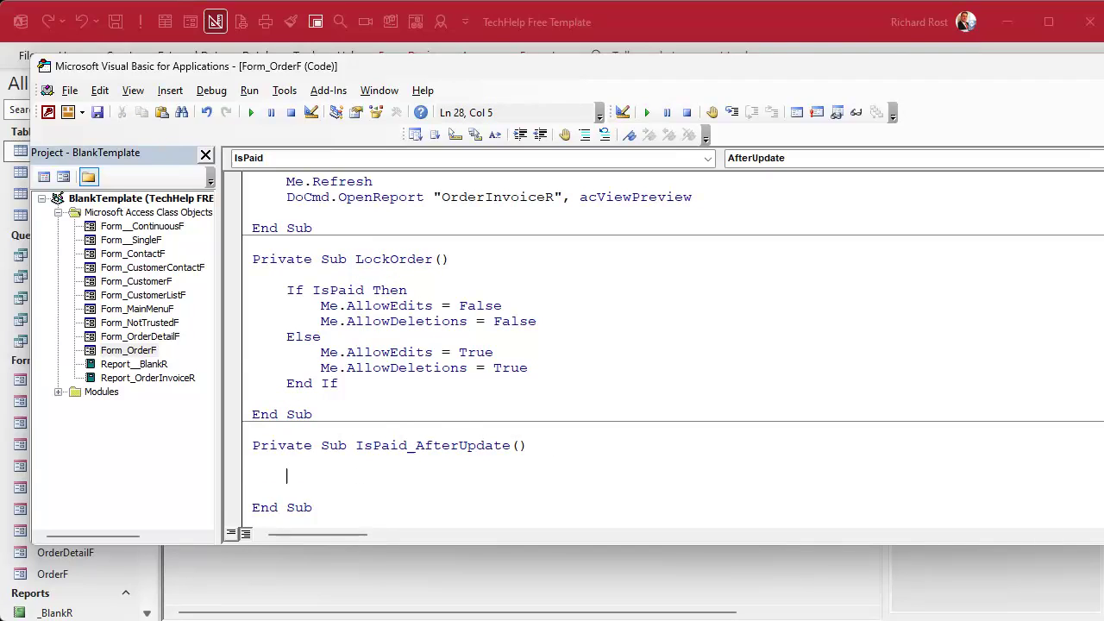
{"action": "key", "text": "ctrl+v"}
{"action": "scroll", "coordinate": [483, 465], "scroll_direction": "down", "scroll_amount": 1}
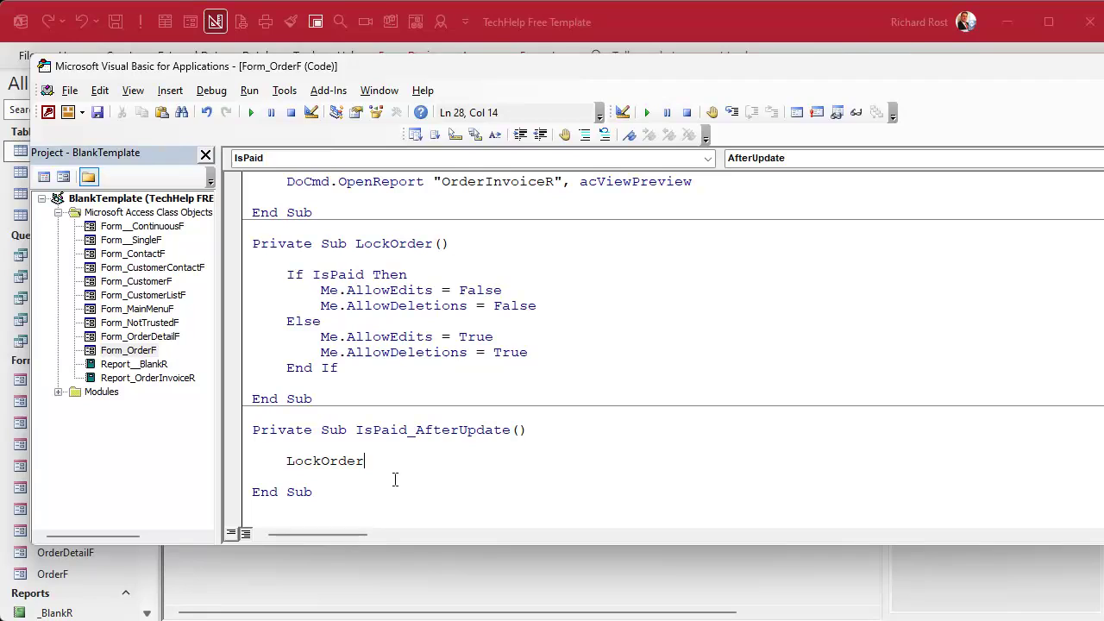
{"action": "left_click_drag", "start_coordinate": [287, 460], "coordinate": [426, 461]}
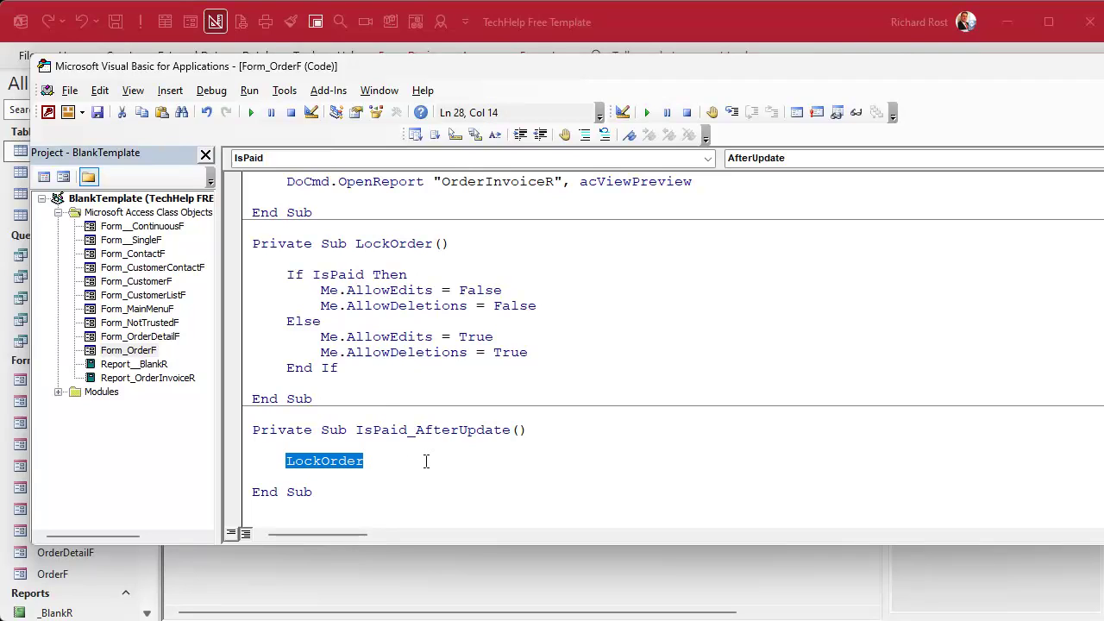
In the OrderF design, select the whole form and its On Current event property
{"action": "left_click", "coordinate": [722, 32]}
{"action": "left_click", "coordinate": [563, 111]}
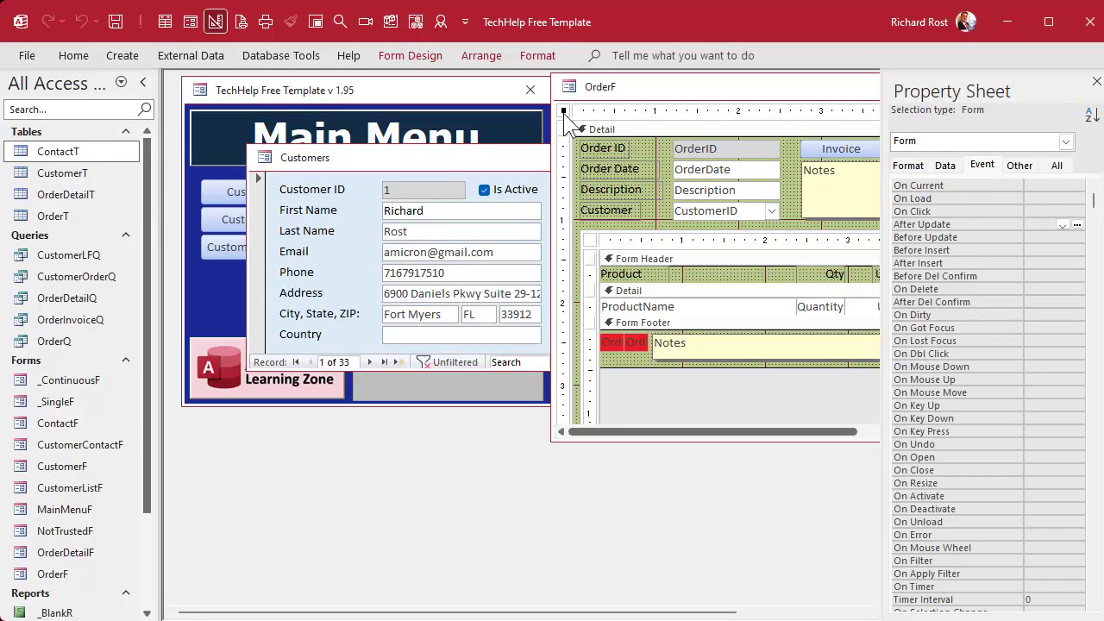
{"action": "left_click", "coordinate": [989, 186]}
Create the Form_Current event procedure and make it call LockOrder
{"action": "left_click", "coordinate": [1078, 185]}
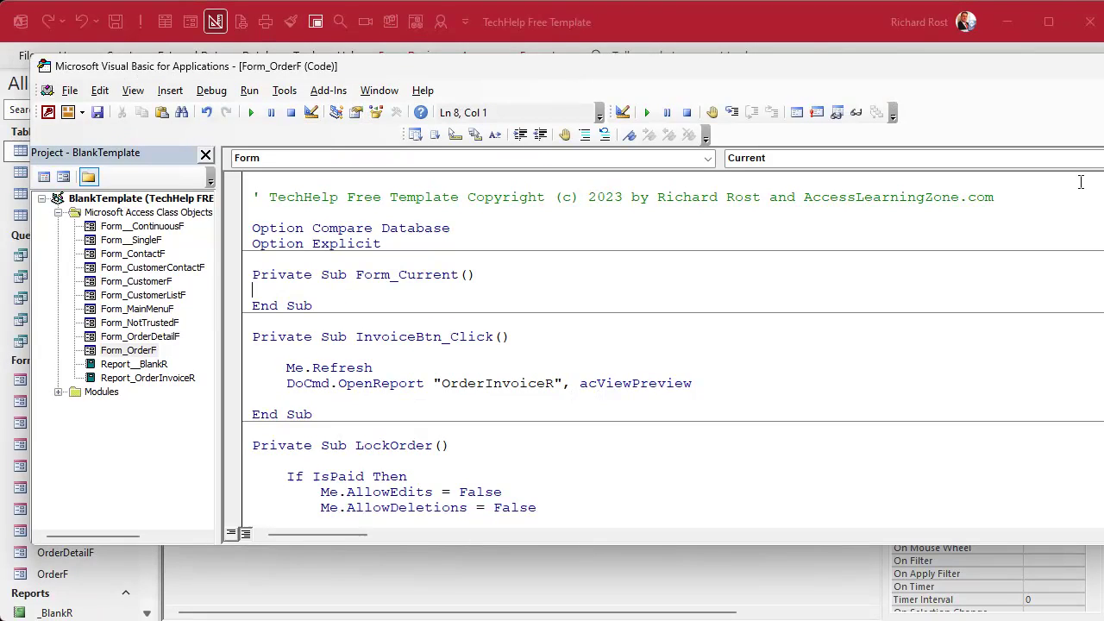
{"action": "key", "text": "Return"}
{"action": "key", "text": "Tab"}
{"action": "type", "text": "LockOrder"}
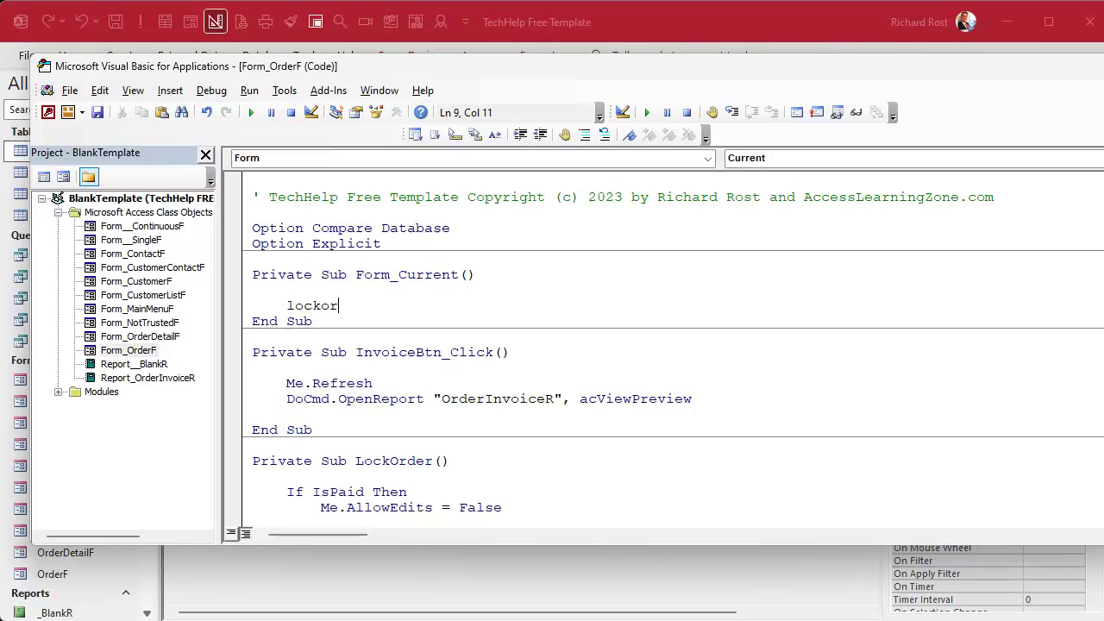
{"action": "key", "text": "Return"}
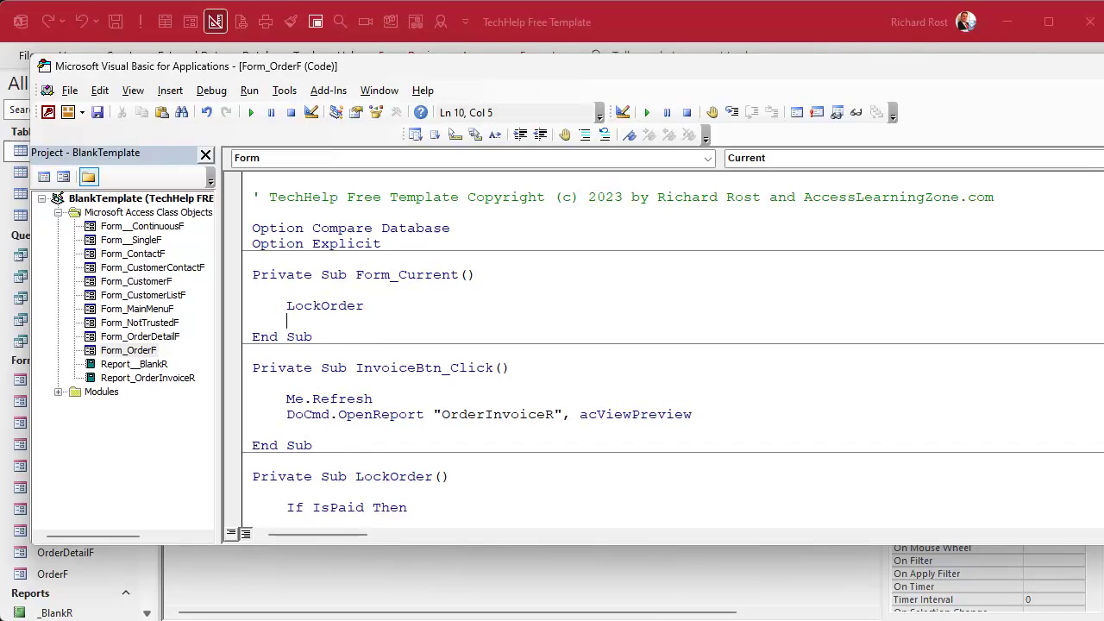
{"action": "scroll", "coordinate": [561, 305], "scroll_direction": "down", "scroll_amount": 4}
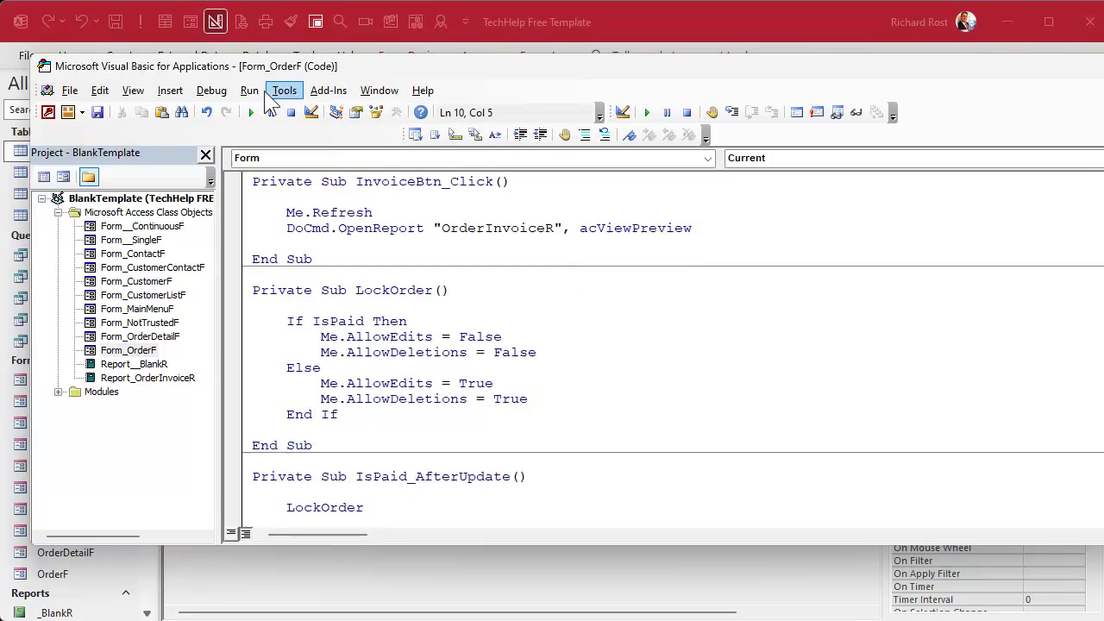
Compile the VBA project with Debug > Compile and return to Access
{"action": "left_click", "coordinate": [211, 89]}
{"action": "left_click", "coordinate": [228, 111]}
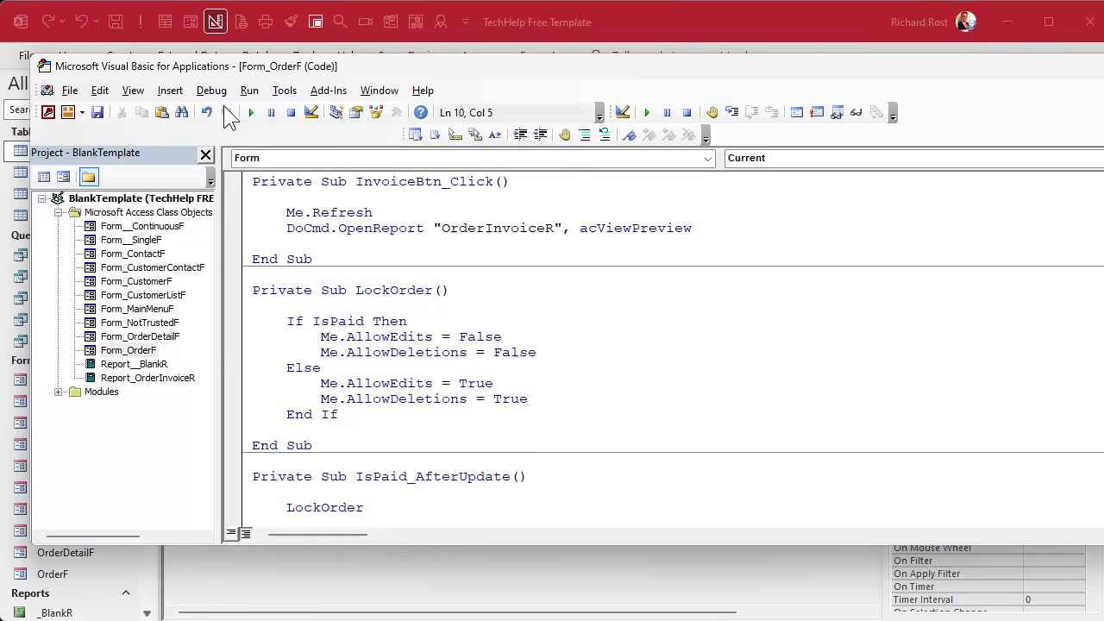
{"action": "left_click", "coordinate": [670, 22]}
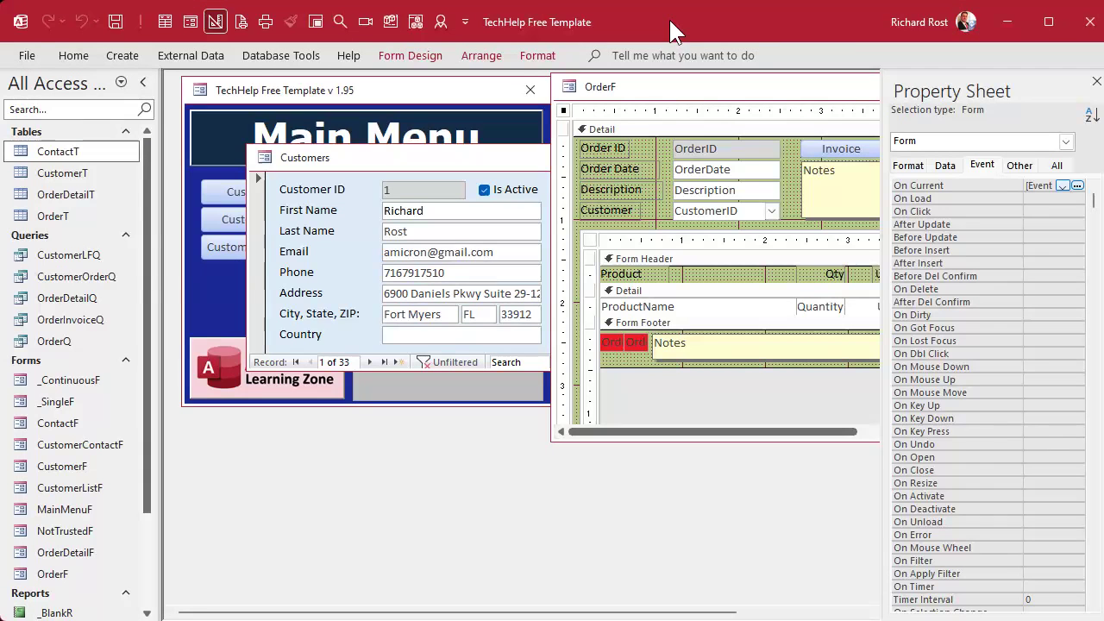
Close the Property Sheet and OrderF design, then open the customer's orders
{"action": "left_click", "coordinate": [1091, 86]}
{"action": "left_click", "coordinate": [1017, 87]}
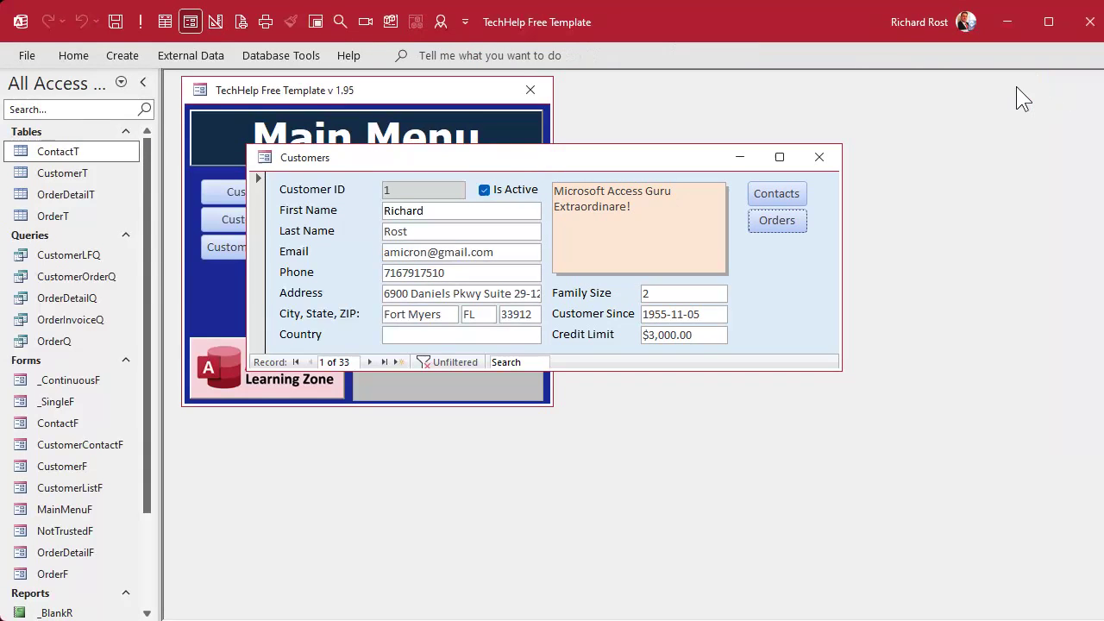
{"action": "left_click", "coordinate": [776, 221]}
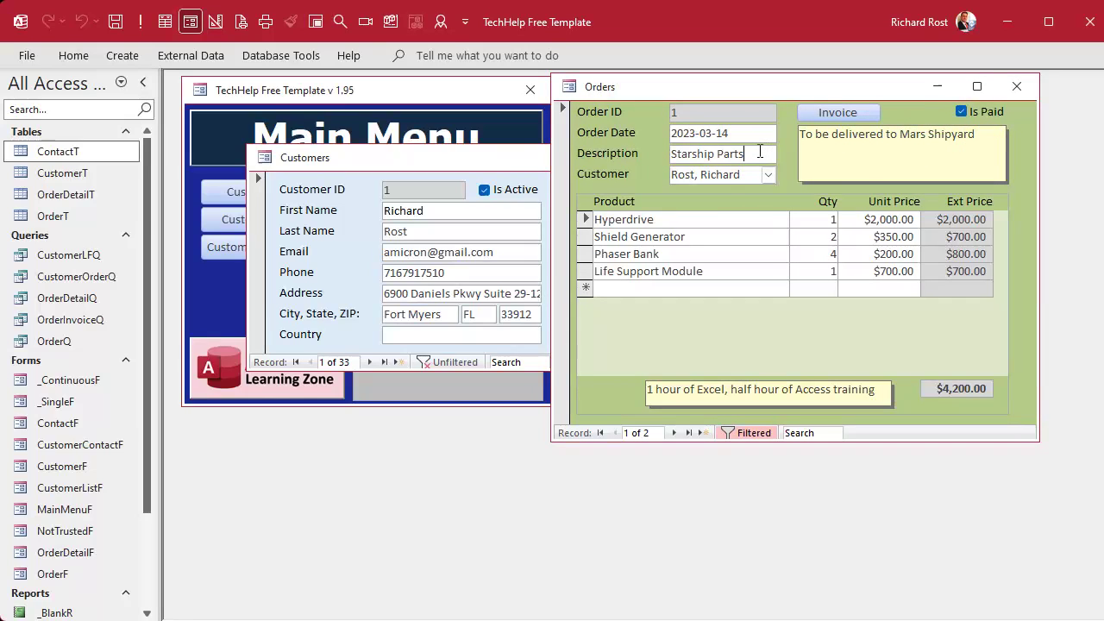
Edit Shield Generator's product name, set its quantity to 33, and mark the order Is Paid
{"action": "left_click", "coordinate": [850, 151]}
{"action": "left_click", "coordinate": [563, 183]}
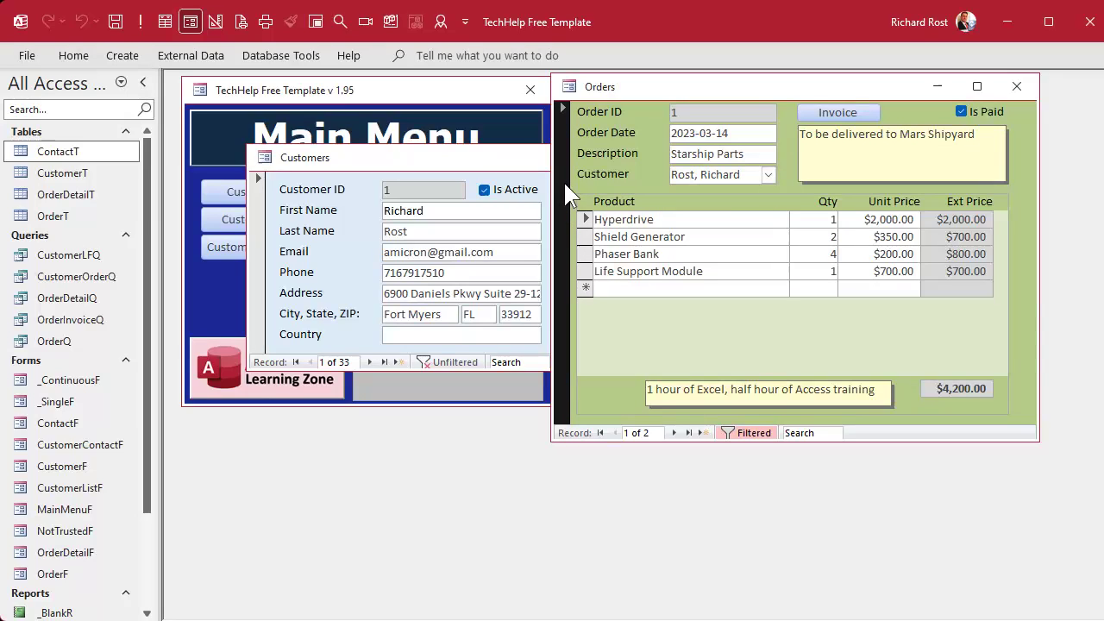
{"action": "left_click", "coordinate": [724, 234]}
{"action": "type", "text": "adfadfadfff"}
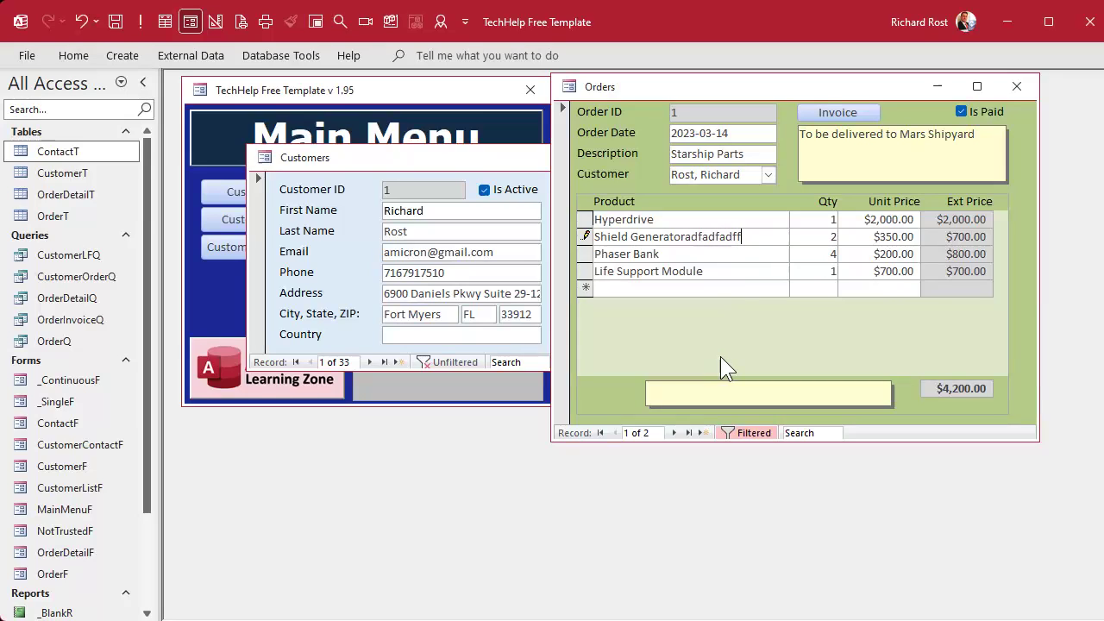
{"action": "key", "text": "Tab"}
{"action": "type", "text": "33"}
{"action": "key", "text": "Tab"}
{"action": "left_click", "coordinate": [717, 238]}
{"action": "left_click", "coordinate": [781, 287]}
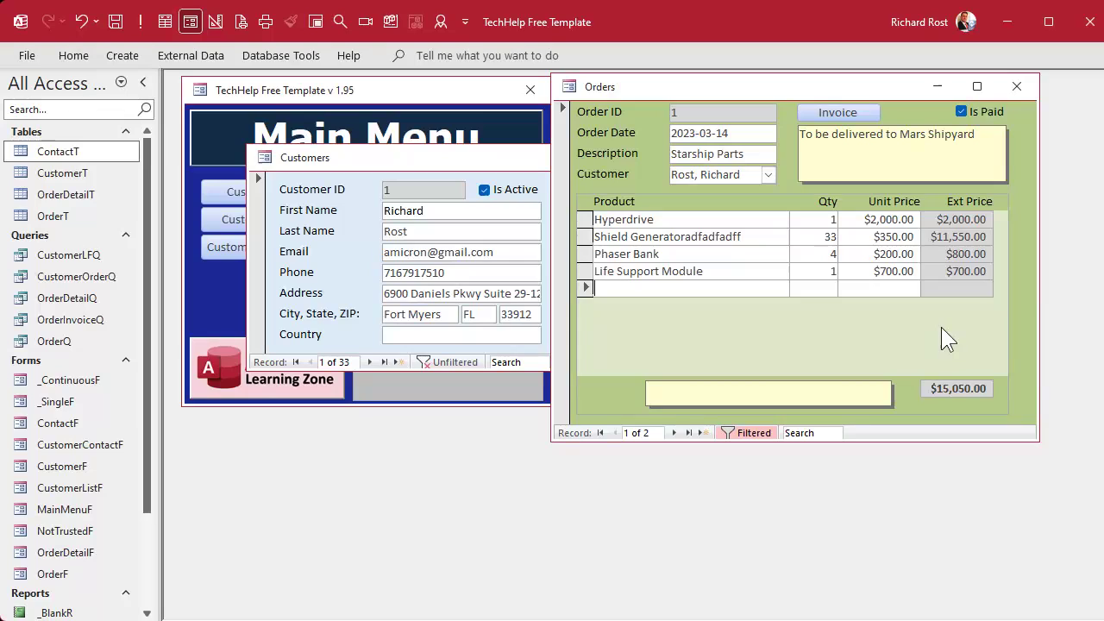
{"action": "left_click", "coordinate": [962, 114]}
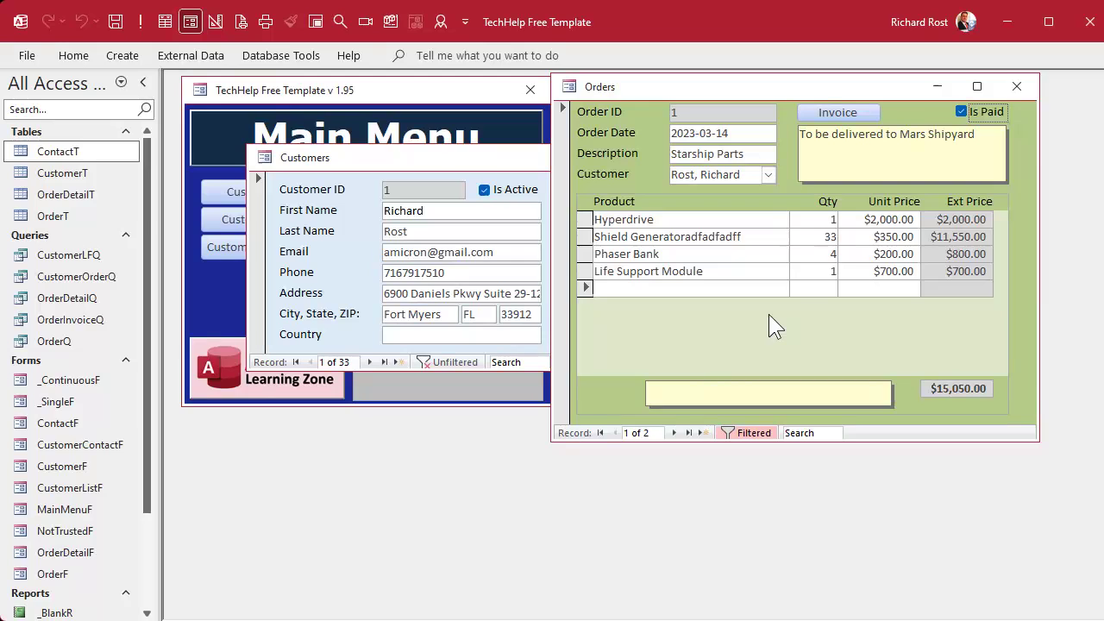
In OrderF Design View, show the OrderDetailF subform's Data properties: Enabled Yes, Locked No
{"action": "right_click", "coordinate": [828, 85]}
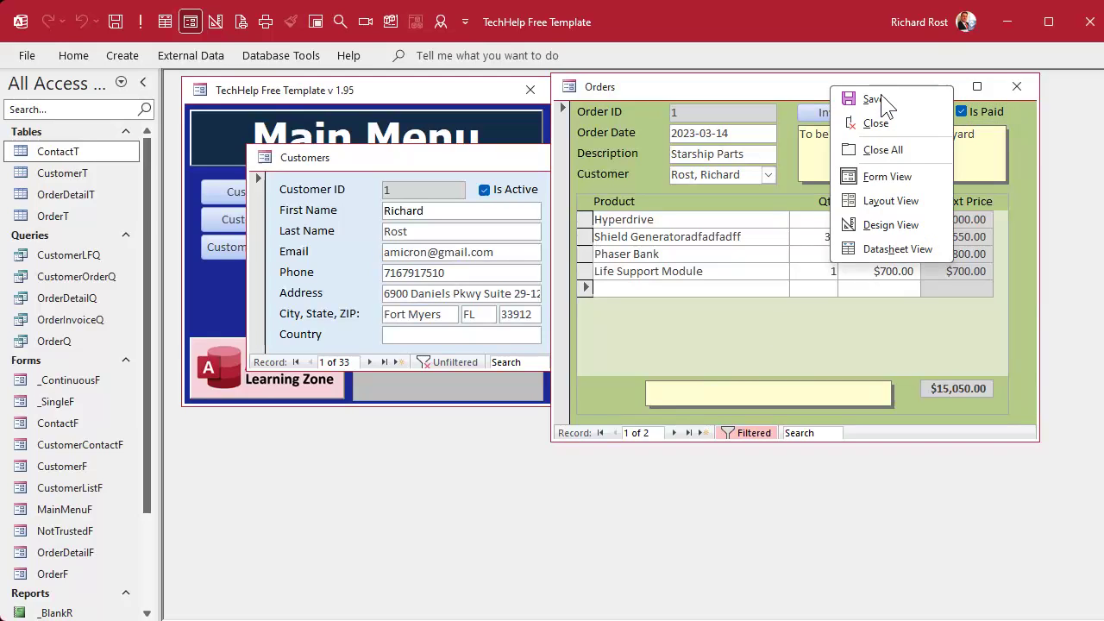
{"action": "left_click", "coordinate": [888, 224]}
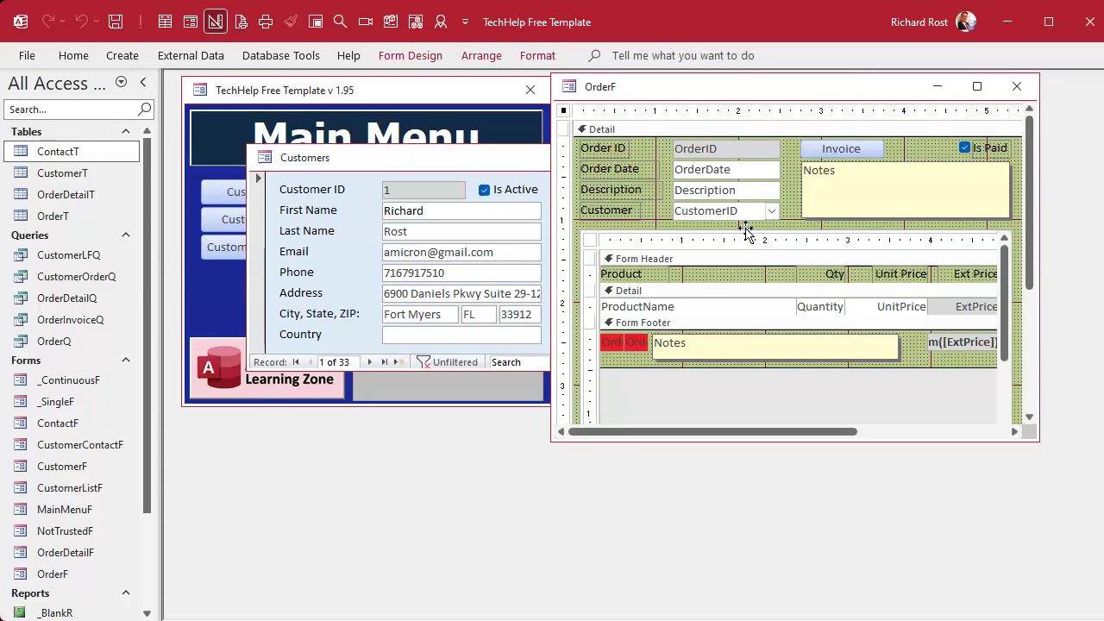
{"action": "left_click", "coordinate": [745, 231]}
{"action": "double_click", "coordinate": [639, 233]}
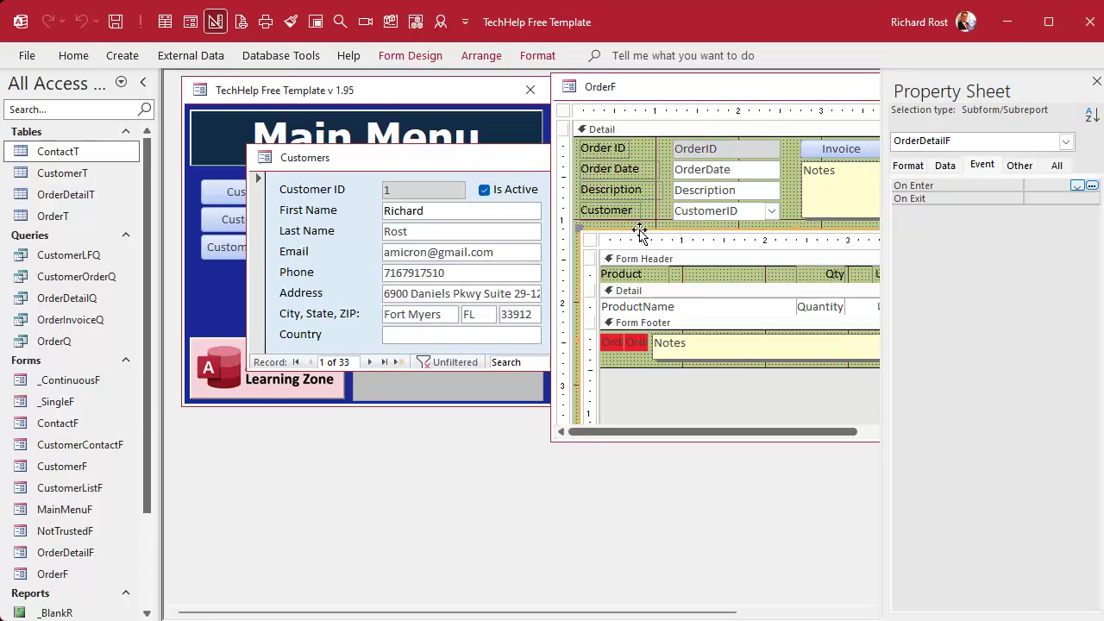
{"action": "left_click", "coordinate": [951, 167]}
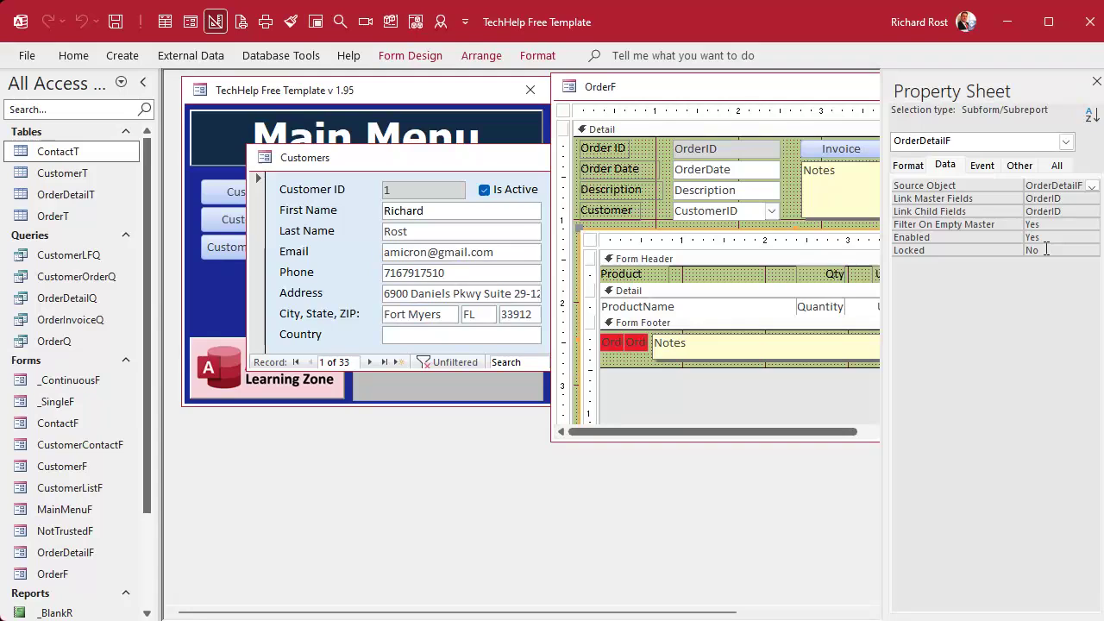
Add OrderDetailF.Locked = True to the paid branch of LockOrder
{"action": "key", "text": "alt+F11"}
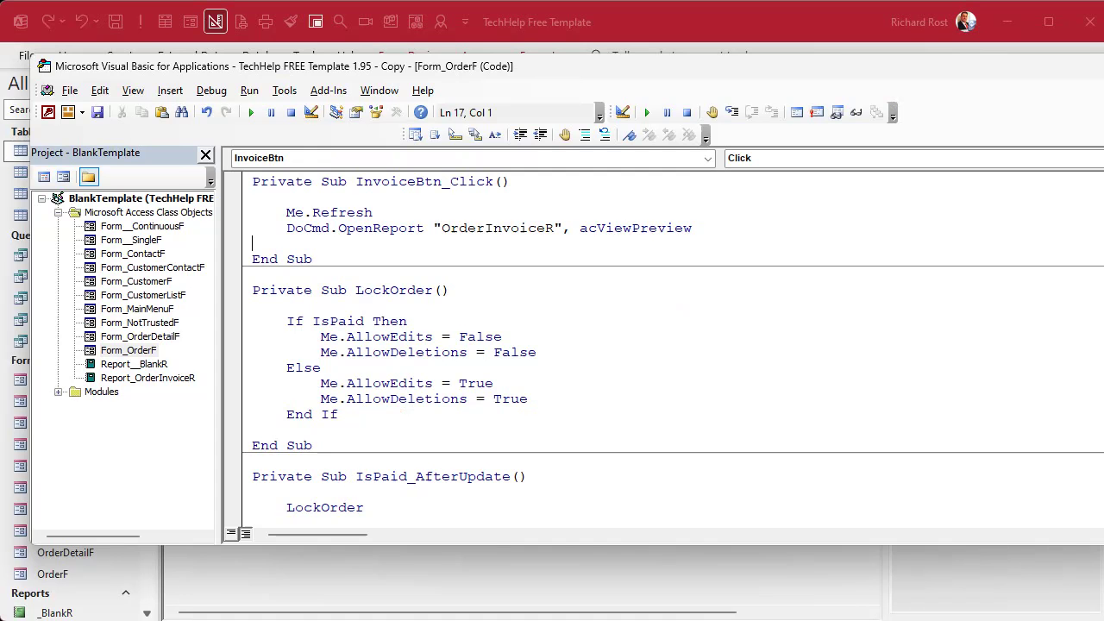
{"action": "left_click", "coordinate": [685, 348]}
{"action": "key", "text": "Return"}
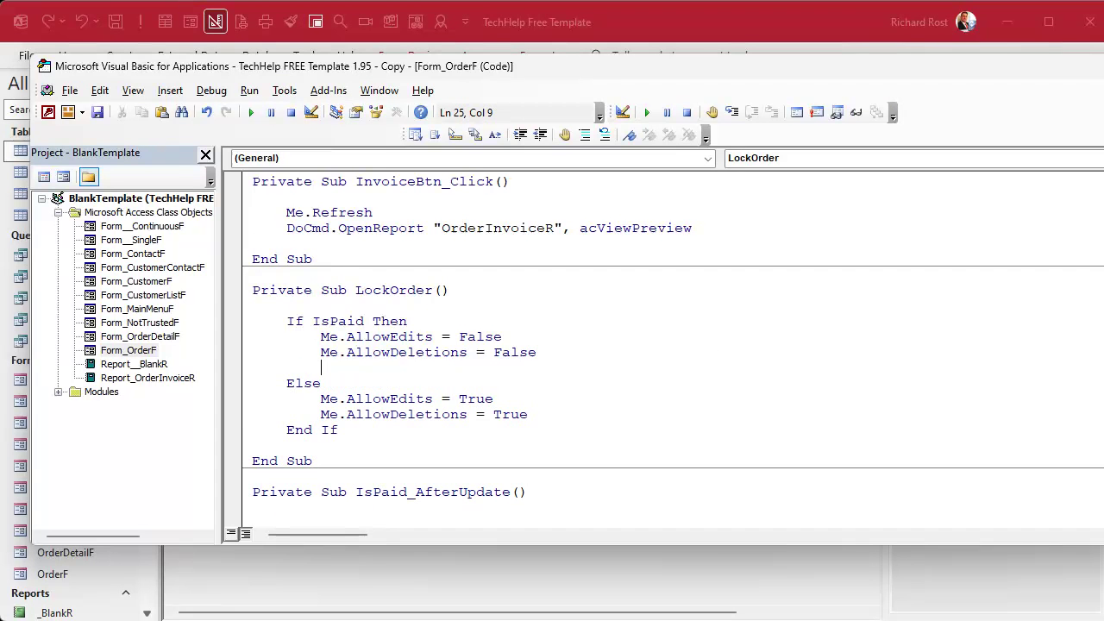
{"action": "type", "text": "orderdetailf.locked"}
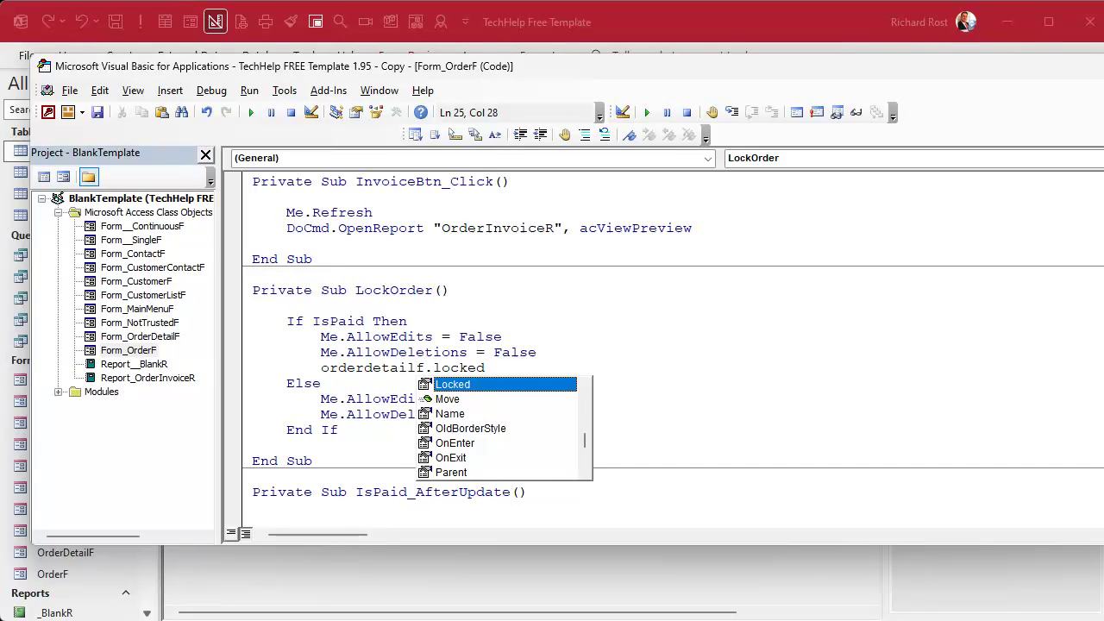
{"action": "type", "text": " = True"}
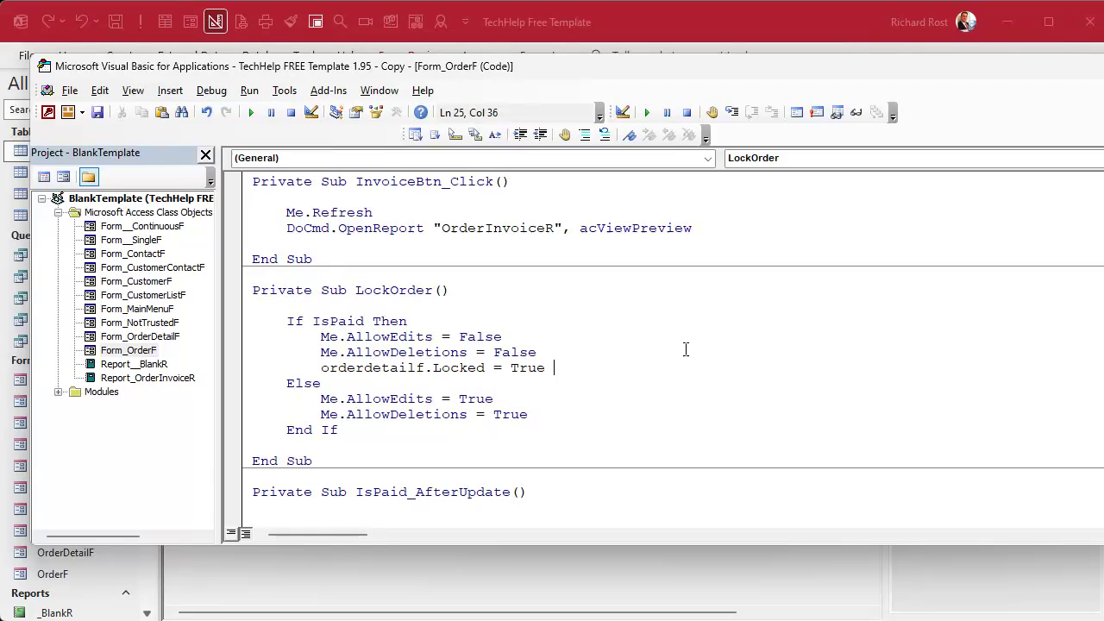
{"action": "key", "text": "Down"}
Add OrderDetailF.Locked = False to the Else branch
{"action": "left_click_drag", "start_coordinate": [323, 367], "coordinate": [564, 369]}
{"action": "key", "text": "ctrl+c"}
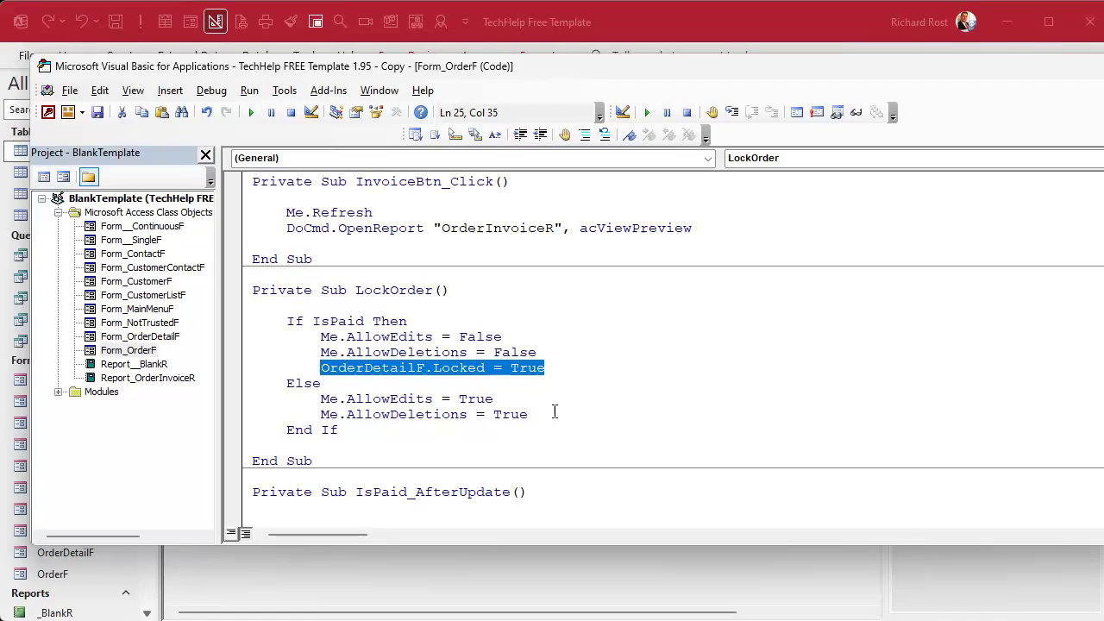
{"action": "left_click", "coordinate": [547, 412]}
{"action": "key", "text": "Return"}
{"action": "key", "text": "ctrl+v"}
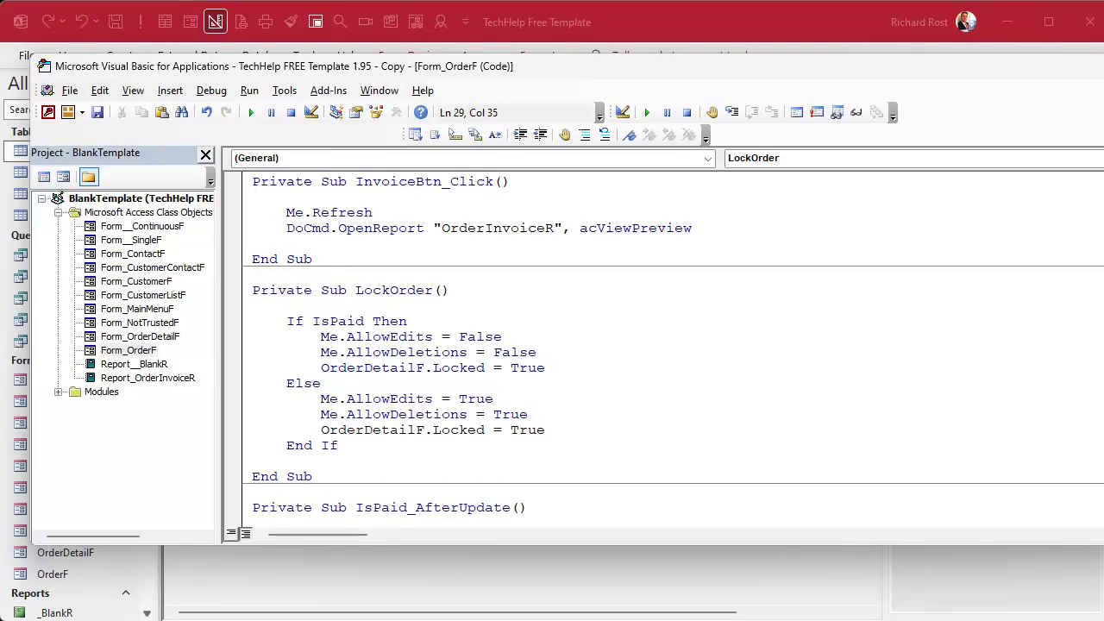
{"action": "key", "text": "ctrl+shift+Left"}
{"action": "type", "text": "False"}
{"action": "key", "text": "Down"}
Close the Property Sheet and OrderF design, then open the customer's orders
{"action": "left_click", "coordinate": [821, 29]}
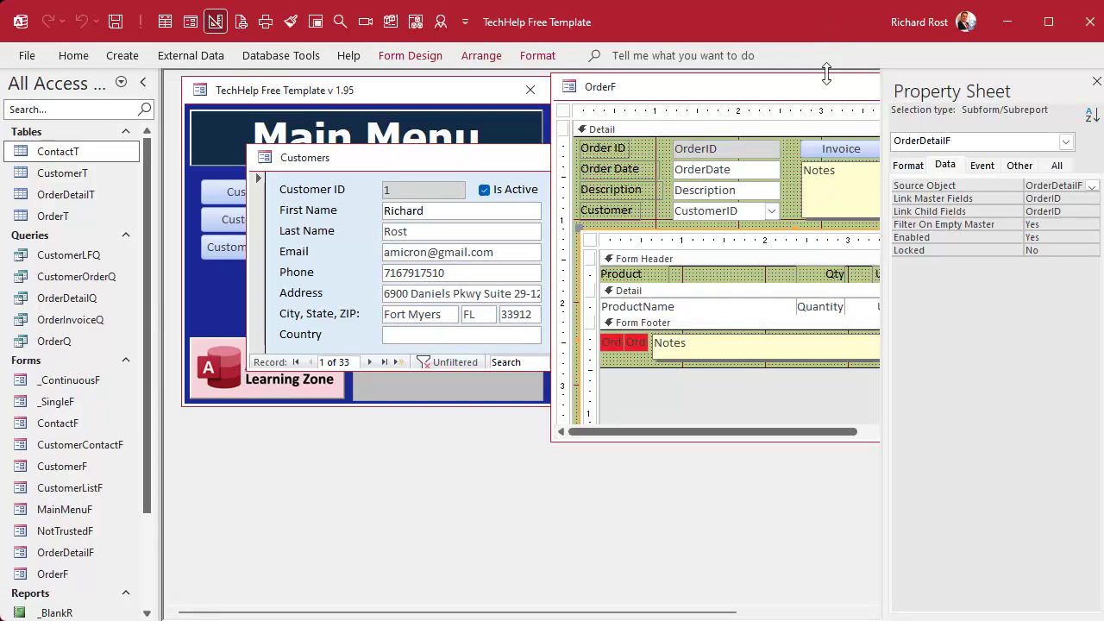
{"action": "left_click", "coordinate": [1096, 81]}
{"action": "left_click", "coordinate": [1022, 87]}
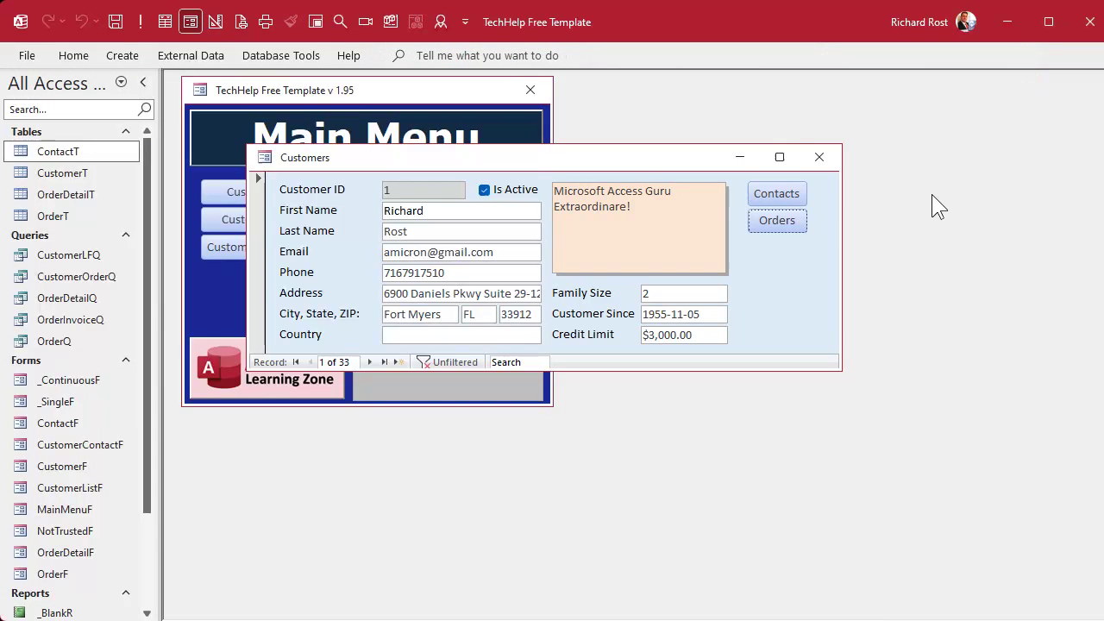
{"action": "left_click", "coordinate": [755, 223]}
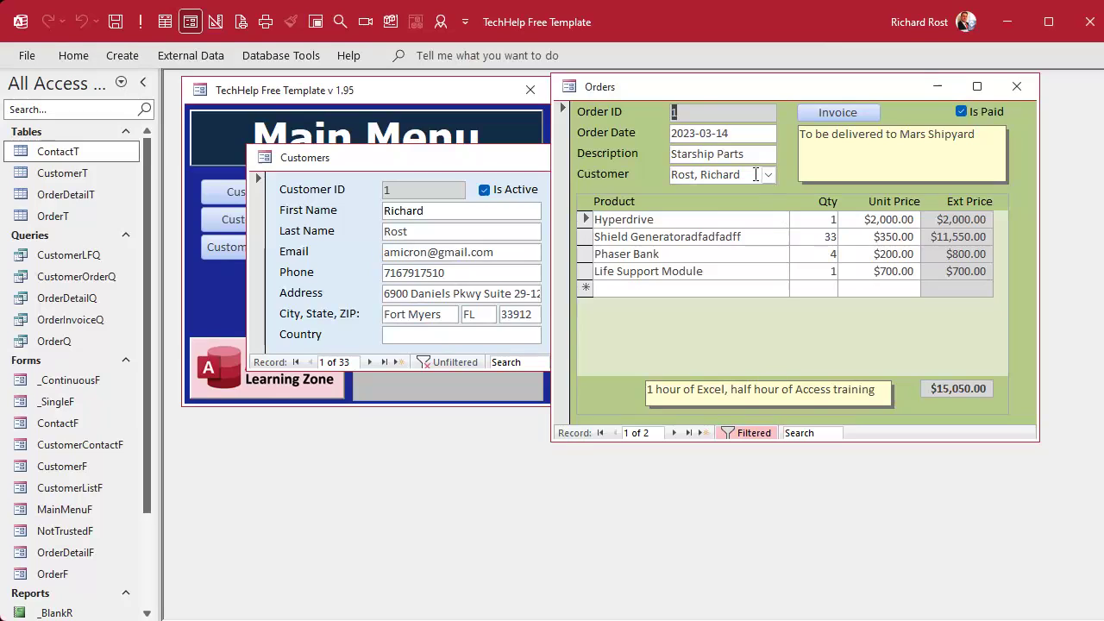
Try editing the paid order's description and its Shield Generator and Phaser Bank lines
{"action": "left_click", "coordinate": [746, 146]}
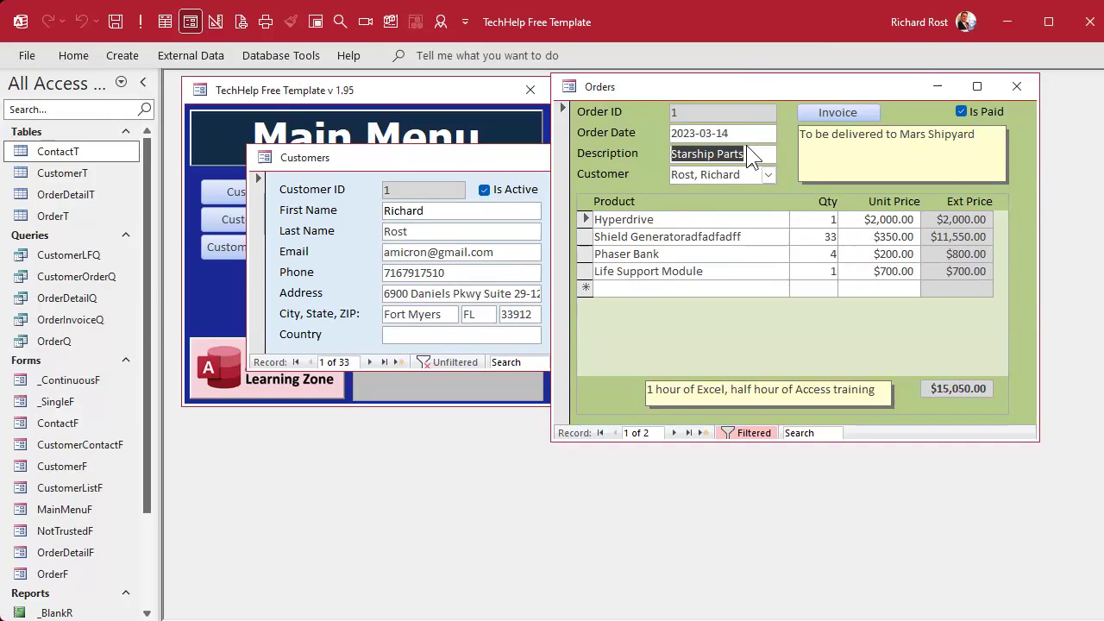
{"action": "left_click", "coordinate": [699, 240]}
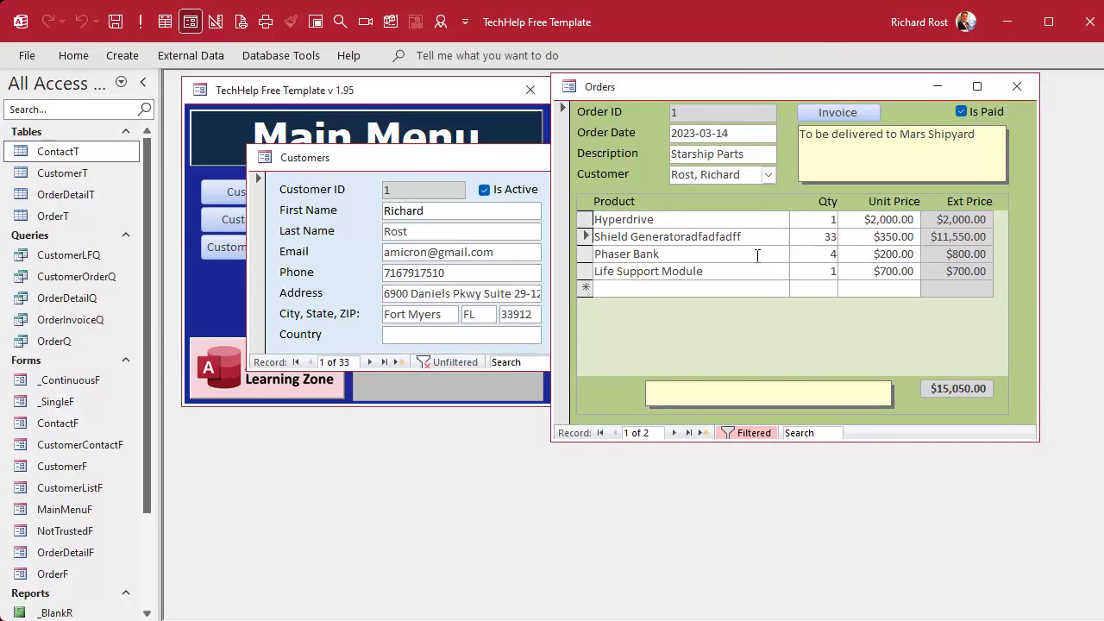
{"action": "left_click", "coordinate": [737, 254]}
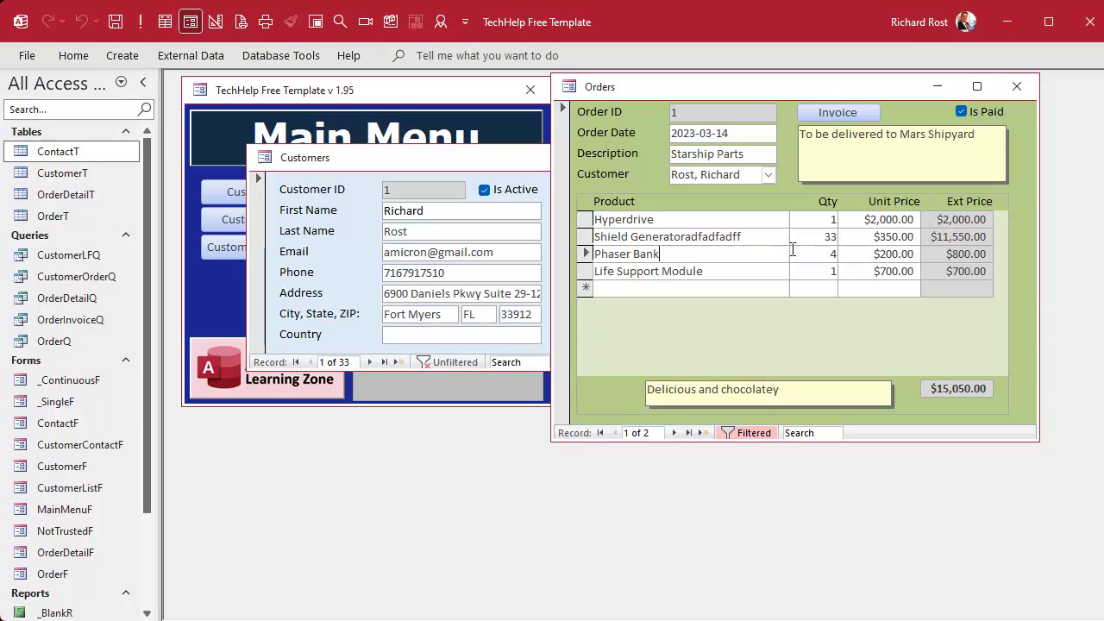
{"action": "left_click", "coordinate": [824, 236]}
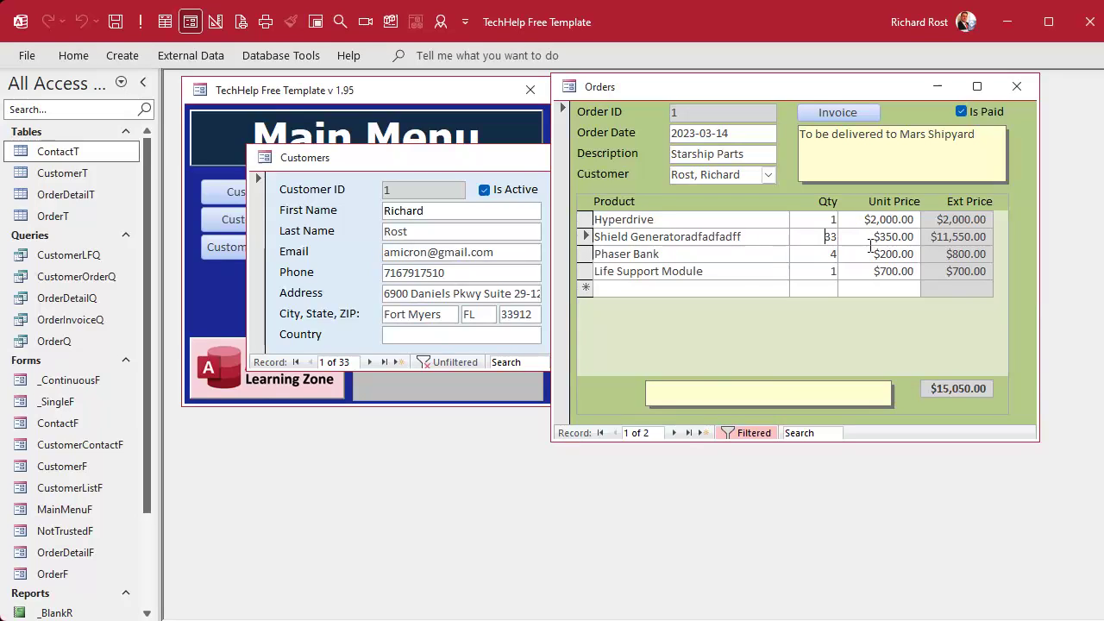
Edit the unpaid Computer Upgrade order's notes and Memory line, and add a new line item
{"action": "left_click", "coordinate": [675, 432]}
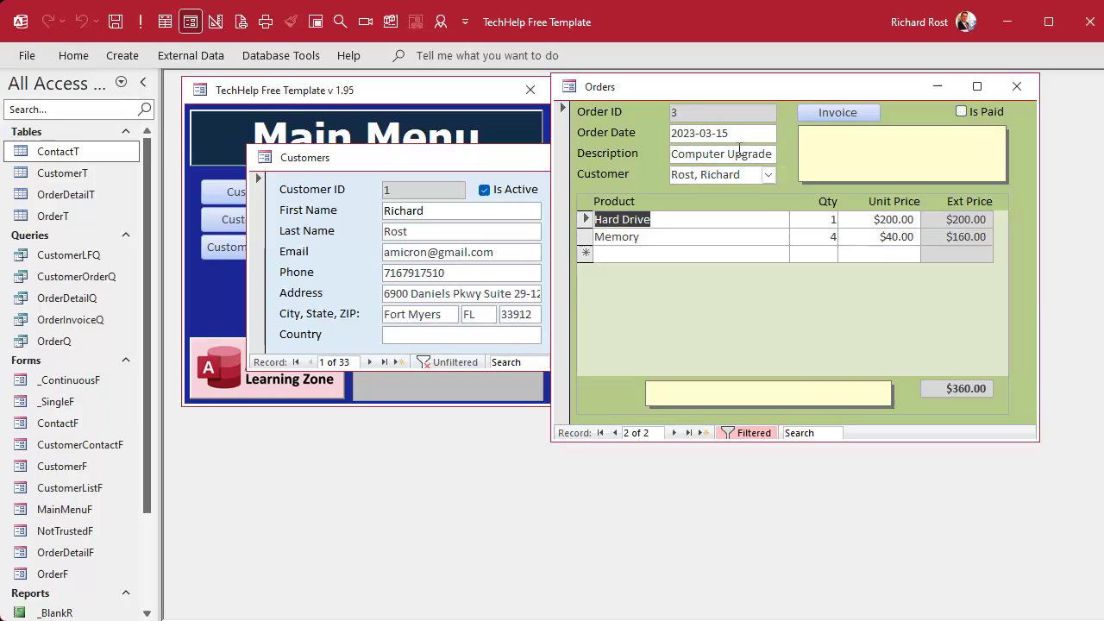
{"action": "type", "text": "efef"}
{"action": "left_click", "coordinate": [828, 151]}
{"action": "type", "text": "efefef"}
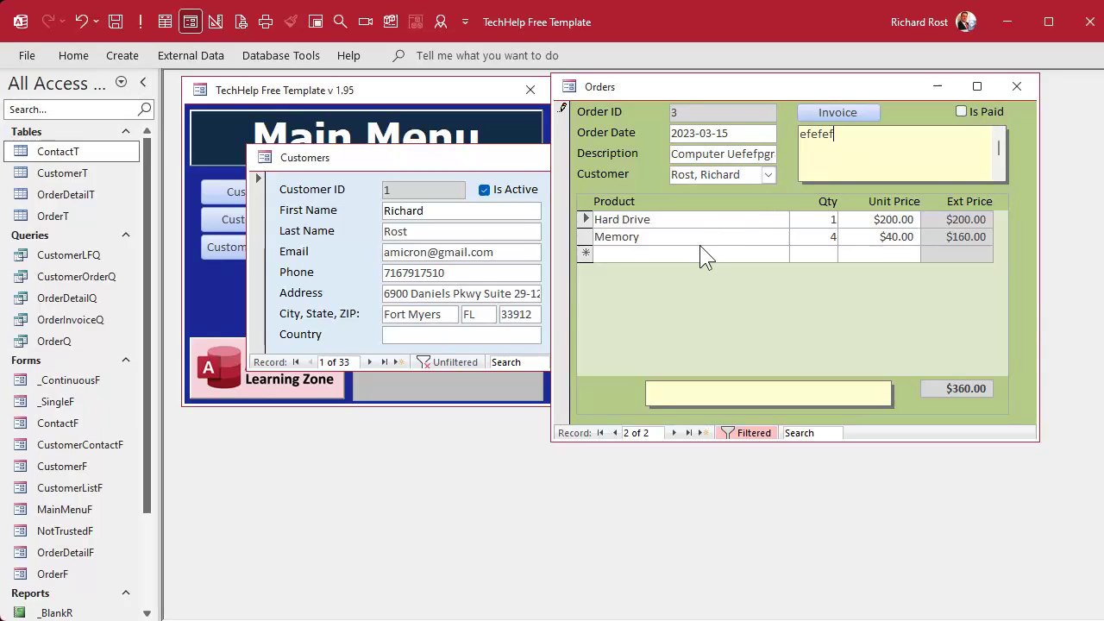
{"action": "left_click", "coordinate": [697, 239]}
{"action": "type", "text": "efef"}
{"action": "left_click", "coordinate": [695, 253]}
{"action": "type", "text": "efefef"}
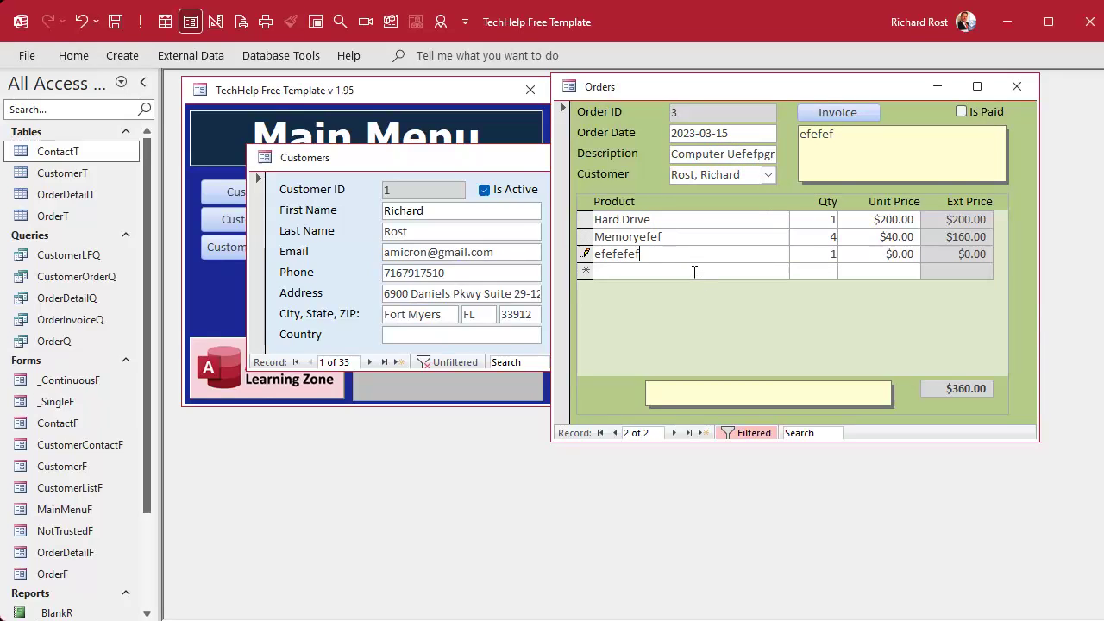
{"action": "left_click", "coordinate": [695, 271]}
Back on the paid Starship Parts order, delete the Phaser Bank line, then reopen the code
{"action": "left_click", "coordinate": [615, 432]}
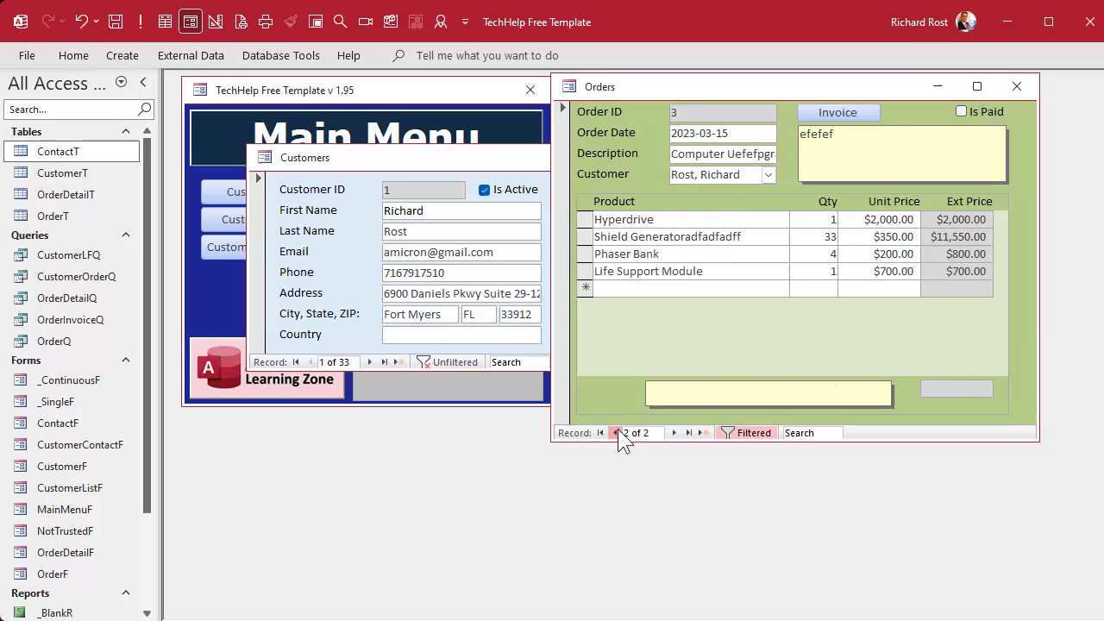
{"action": "left_click", "coordinate": [719, 288]}
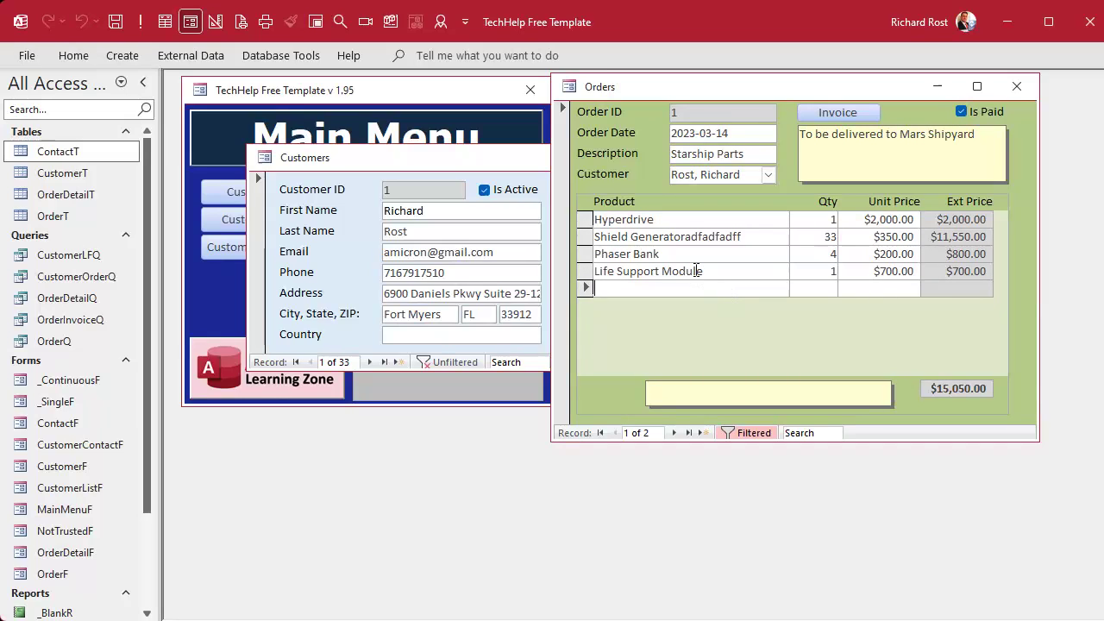
{"action": "left_click", "coordinate": [589, 252]}
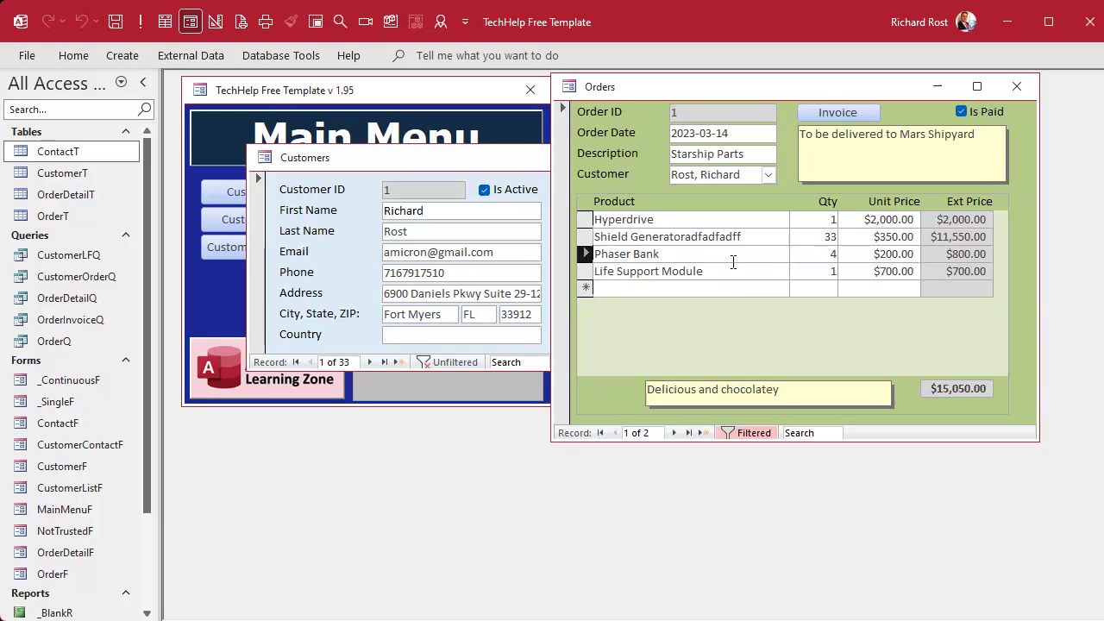
{"action": "key", "text": "Delete"}
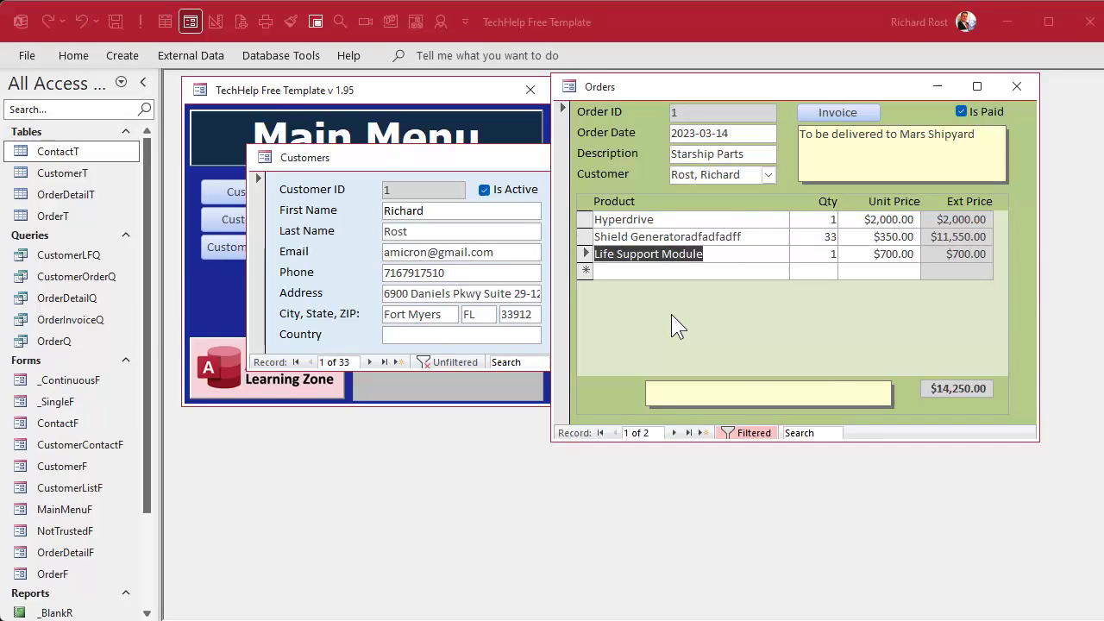
{"action": "key", "text": "alt+F11"}
Add OrderDetailF.Form.AllowDeletions = False to the paid branch of LockOrder
{"action": "left_click", "coordinate": [610, 363]}
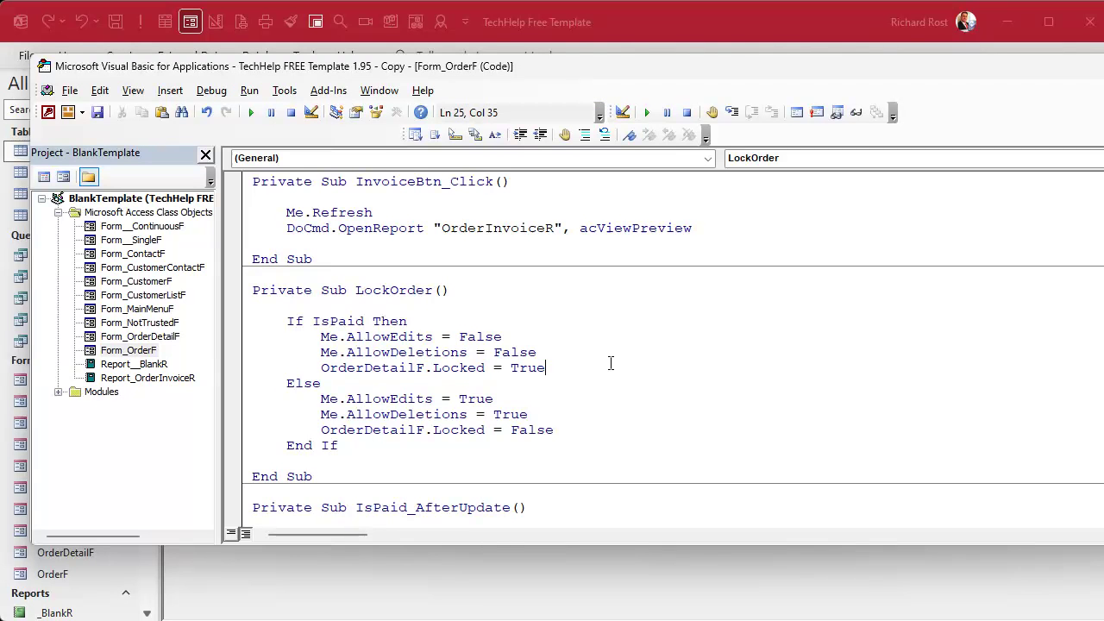
{"action": "key", "text": "Return"}
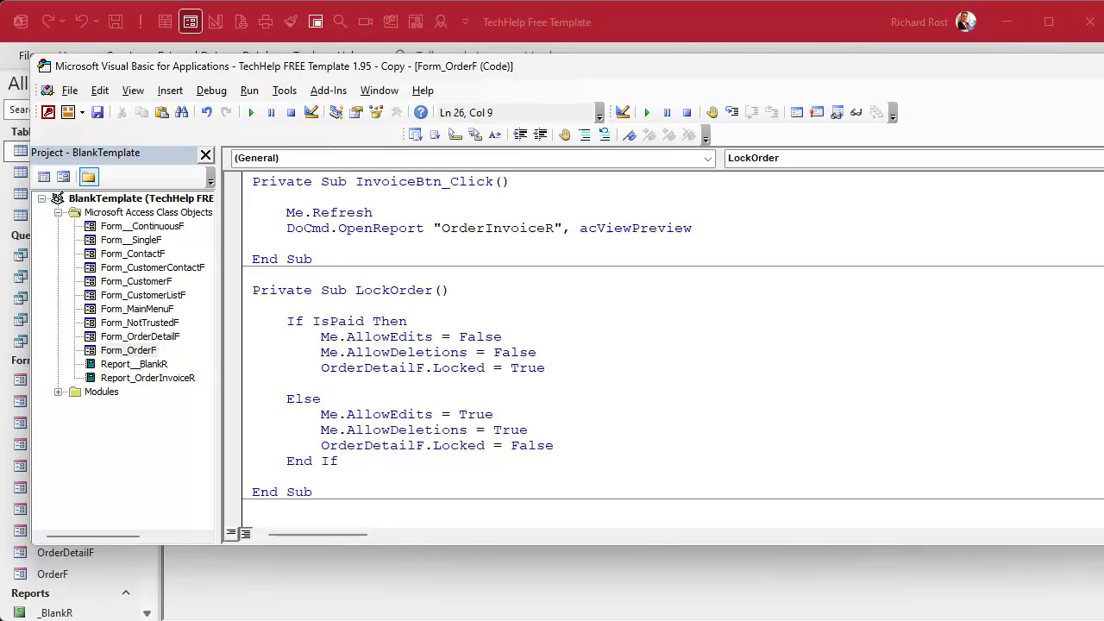
{"action": "type", "text": "orderdetailf."}
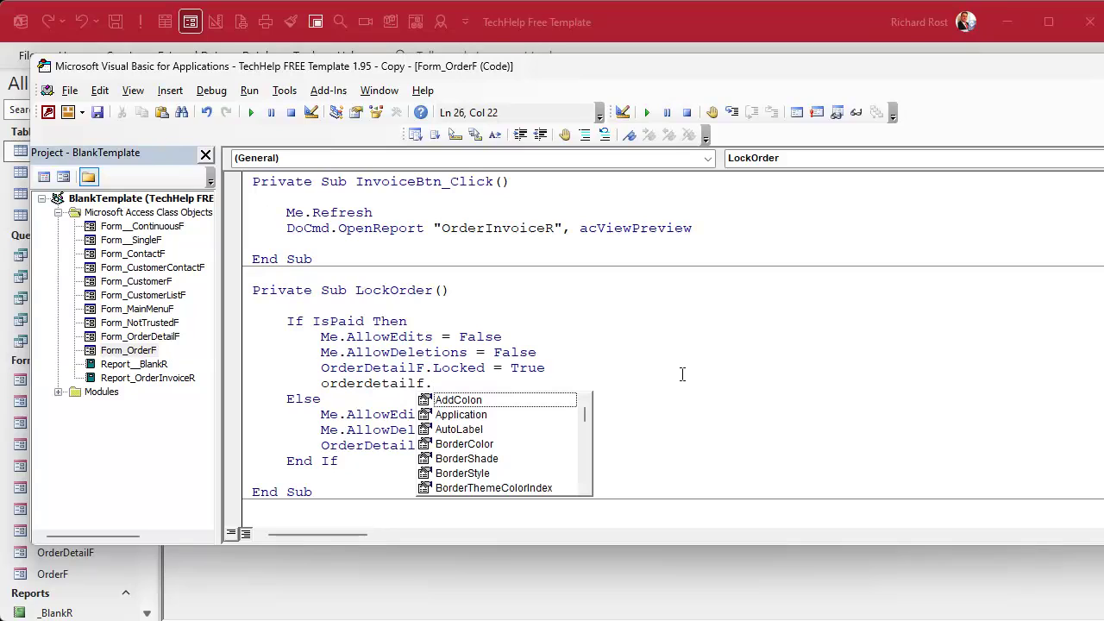
{"action": "type", "text": "form"}
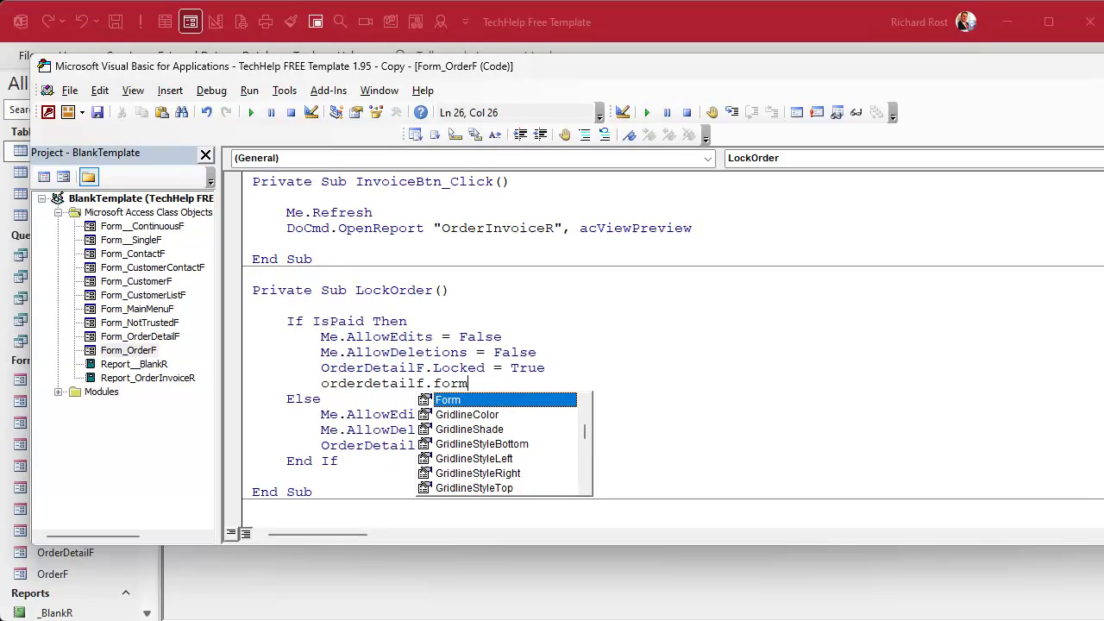
{"action": "type", "text": ".a"}
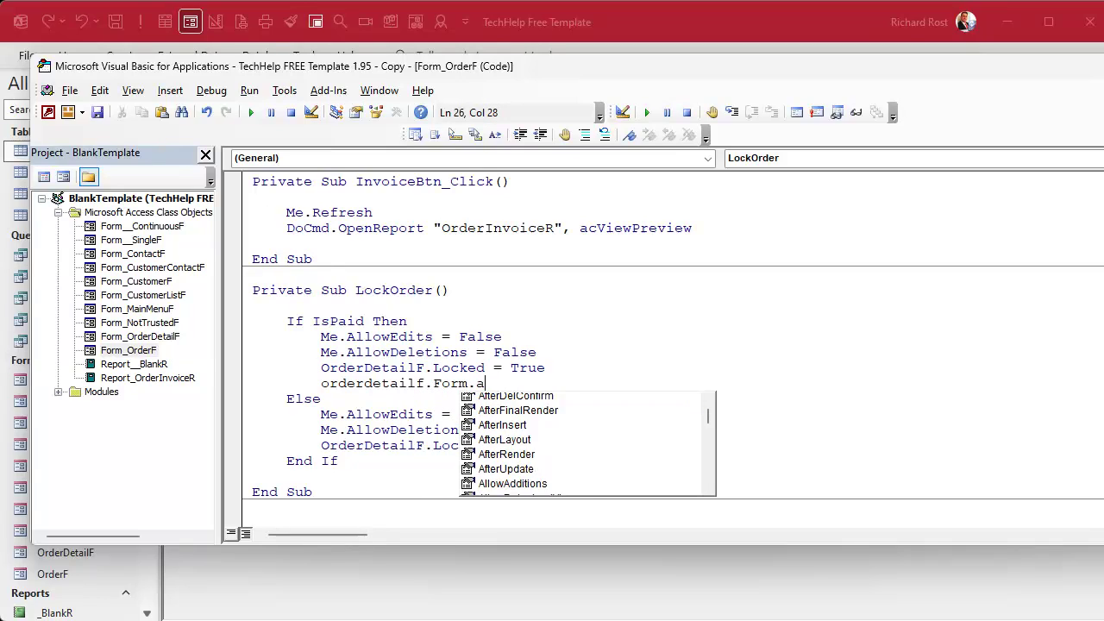
{"action": "type", "text": "llowdeletion"}
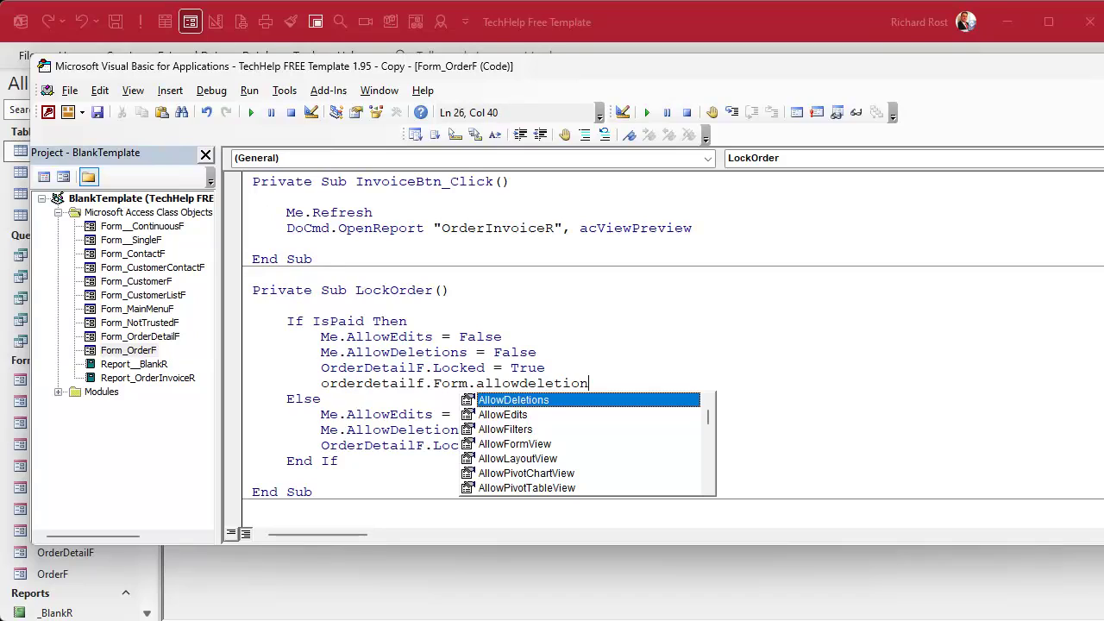
{"action": "type", "text": "s = False"}
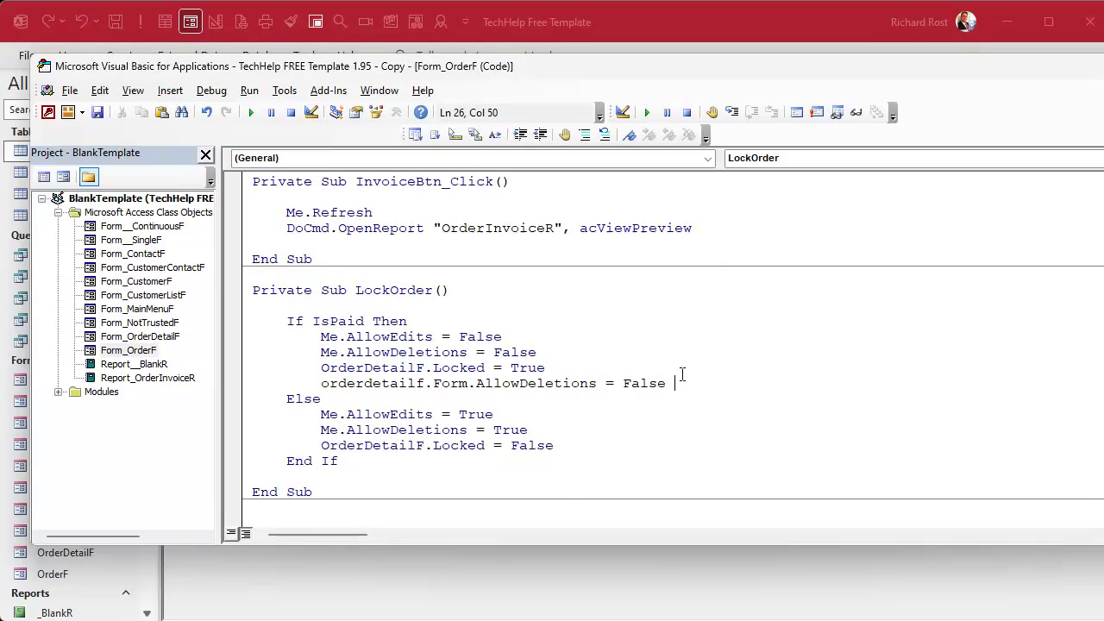
{"action": "key", "text": "Down"}
{"action": "double_click", "coordinate": [394, 390]}
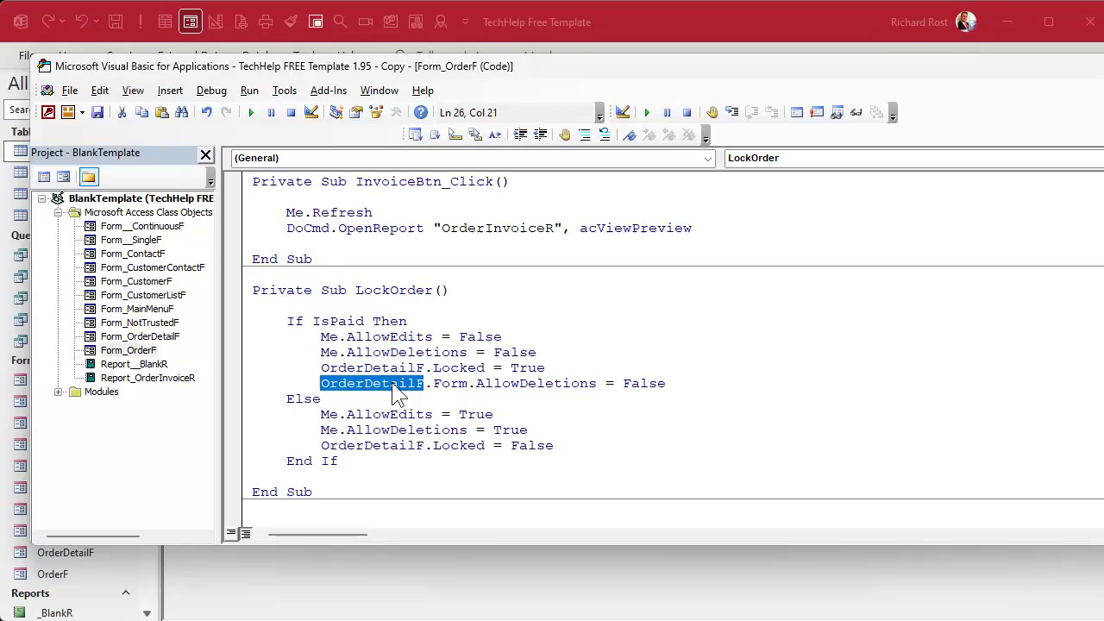
{"action": "double_click", "coordinate": [449, 389]}
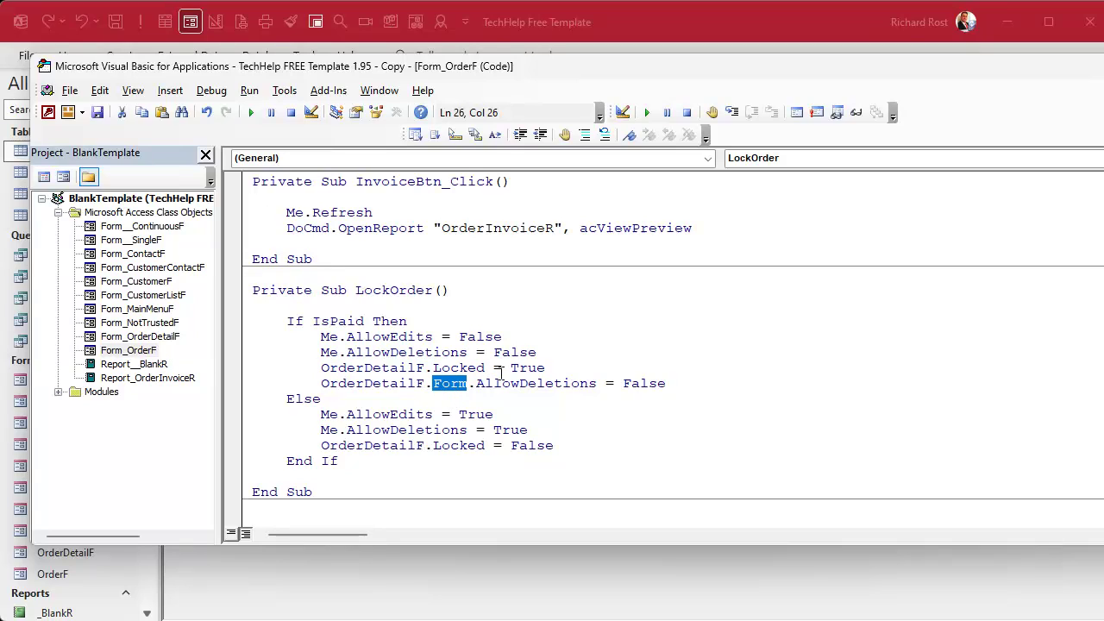
Copy that line into the Else branch with the value True, then return to Access
{"action": "left_click_drag", "start_coordinate": [324, 383], "coordinate": [695, 383]}
{"action": "key", "text": "ctrl+c"}
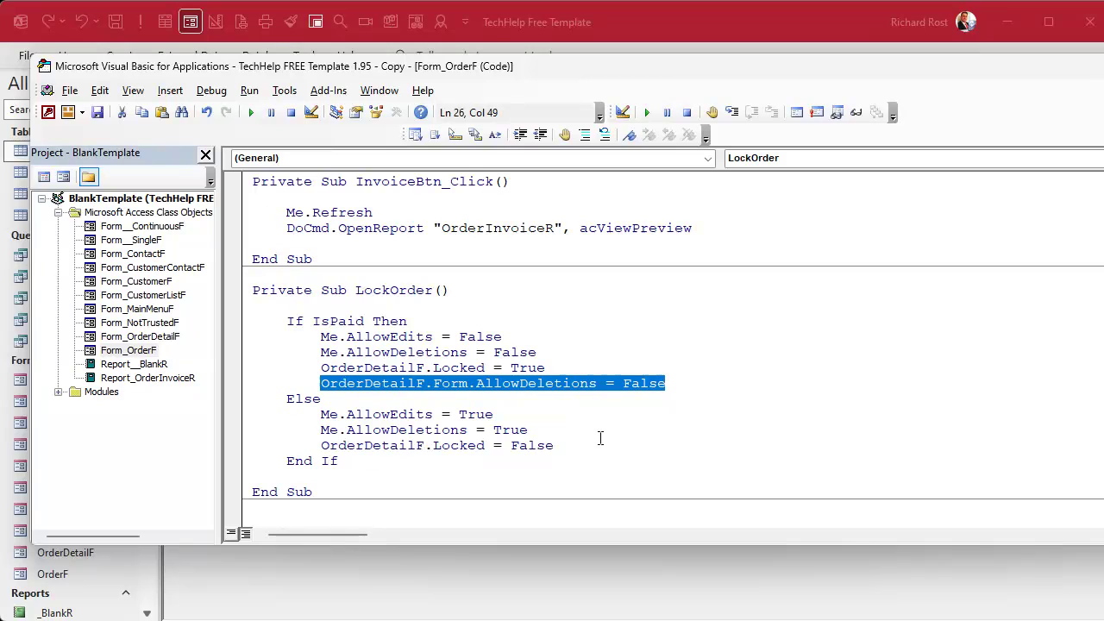
{"action": "left_click", "coordinate": [598, 443]}
{"action": "key", "text": "Return"}
{"action": "key", "text": "ctrl+v"}
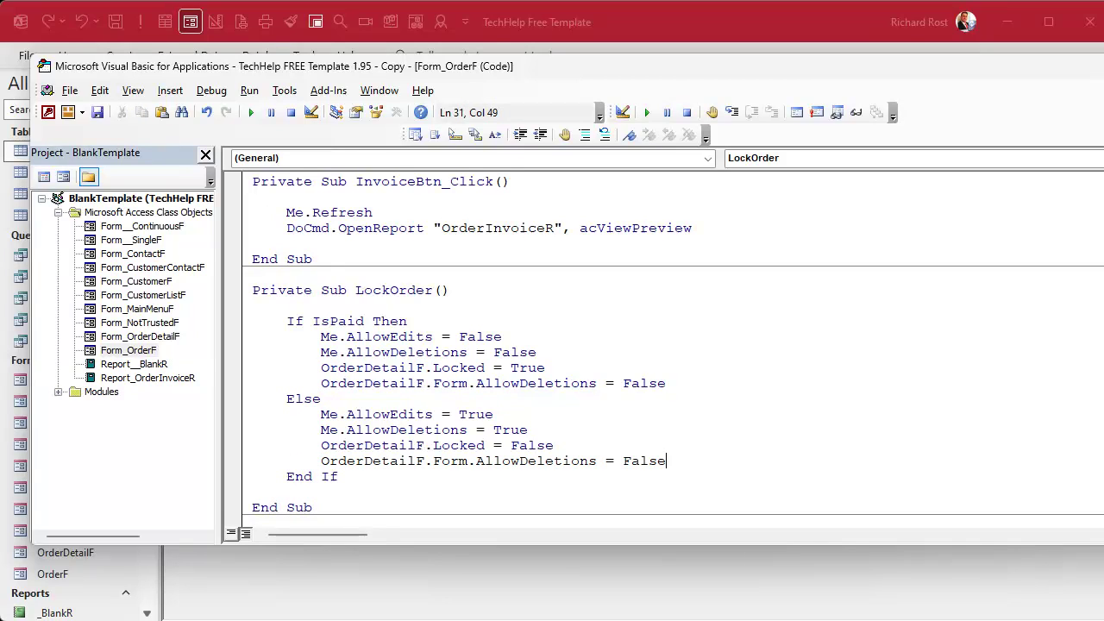
{"action": "key", "text": "BackSpace"}
{"action": "key", "text": "BackSpace"}
{"action": "key", "text": "BackSpace"}
{"action": "key", "text": "BackSpace"}
{"action": "key", "text": "BackSpace"}
{"action": "type", "text": "true"}
{"action": "key", "text": "Down"}
{"action": "left_click", "coordinate": [604, 566]}
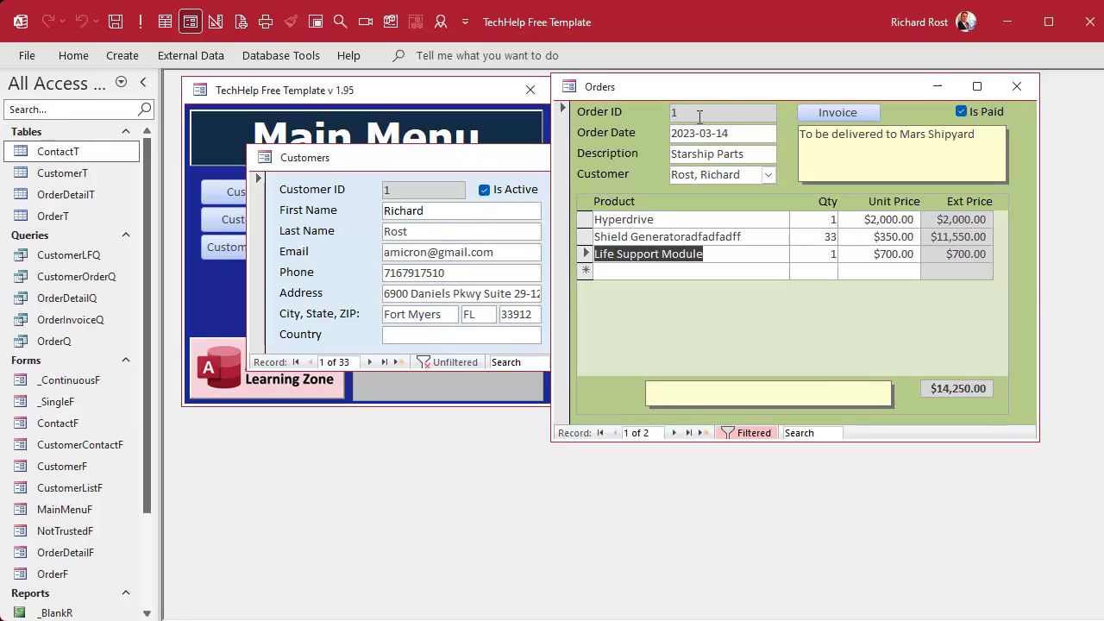
Open OrderF in Design View and inspect the form, subform, Customer label and OrderID properties
{"action": "right_click", "coordinate": [750, 88]}
{"action": "left_click", "coordinate": [816, 219]}
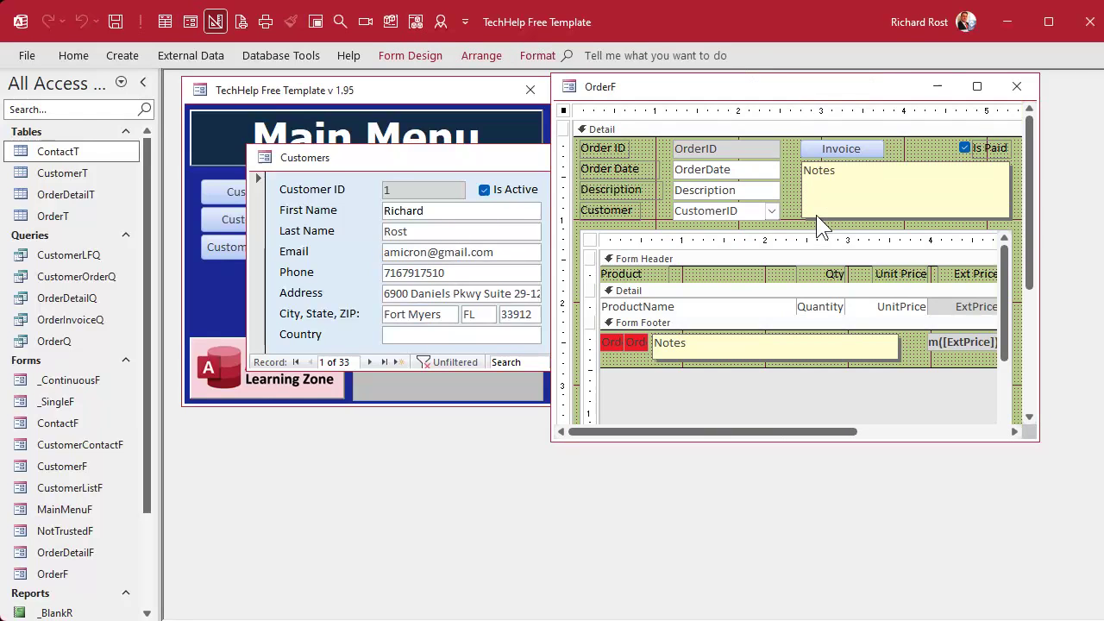
{"action": "double_click", "coordinate": [564, 111]}
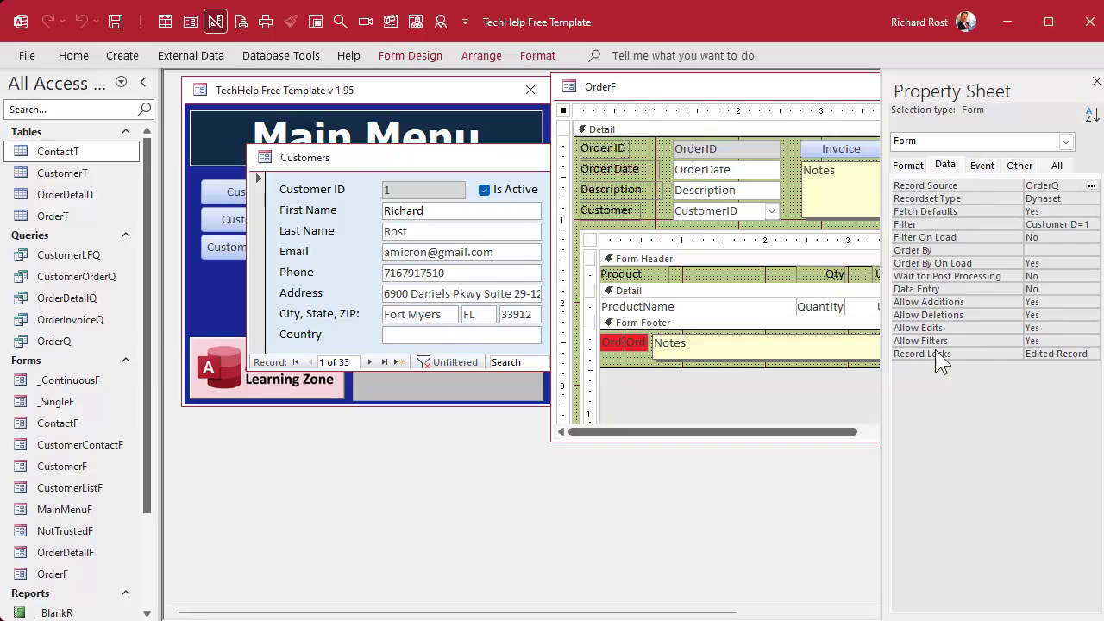
{"action": "left_click", "coordinate": [592, 239]}
{"action": "left_click", "coordinate": [590, 238]}
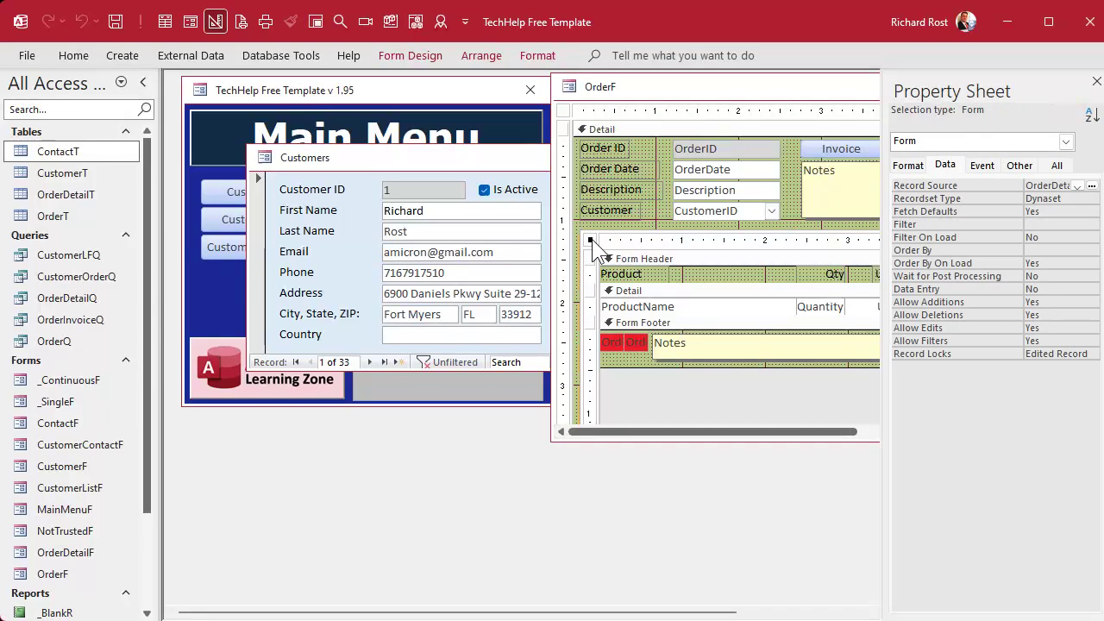
{"action": "left_click", "coordinate": [616, 213]}
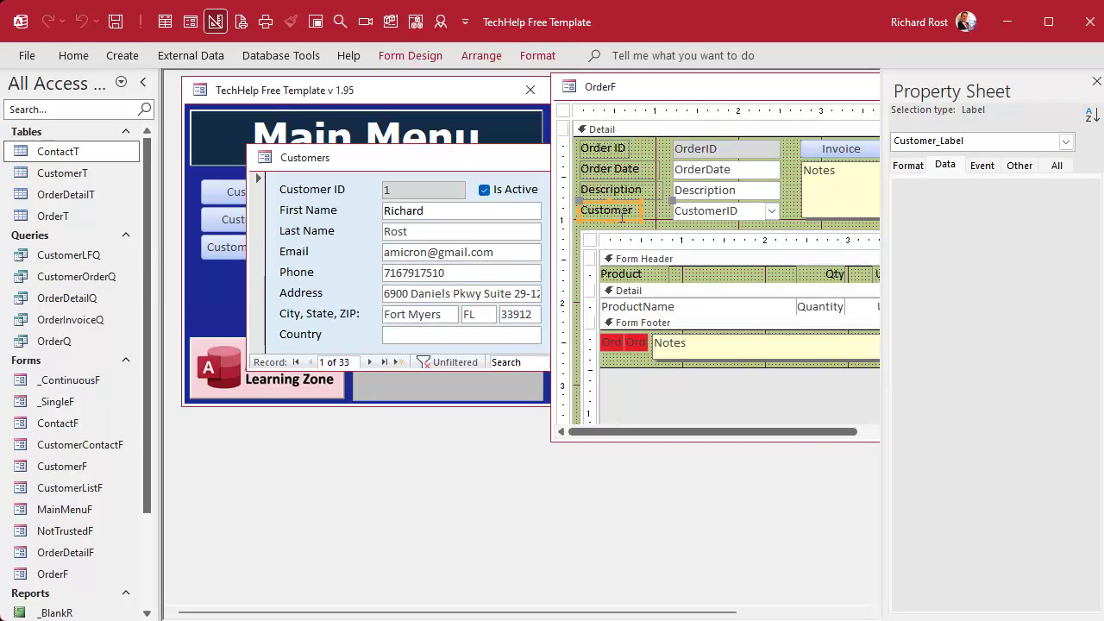
{"action": "left_click", "coordinate": [736, 149]}
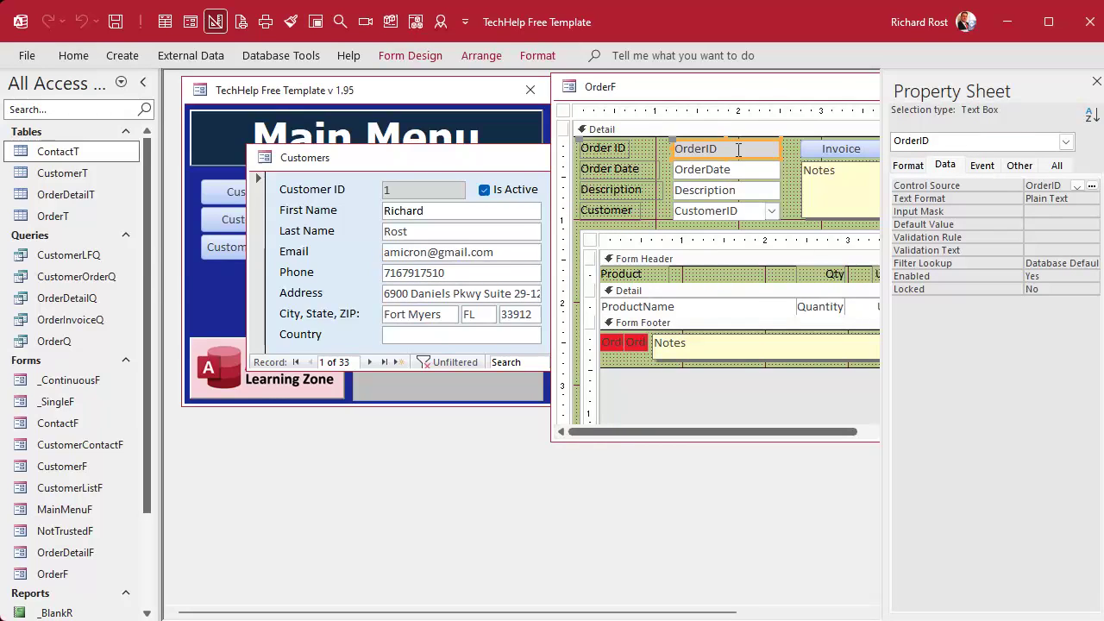
Compare the OrderDetailF subform control's properties with its inner form's properties, then close the design
{"action": "left_click", "coordinate": [696, 272]}
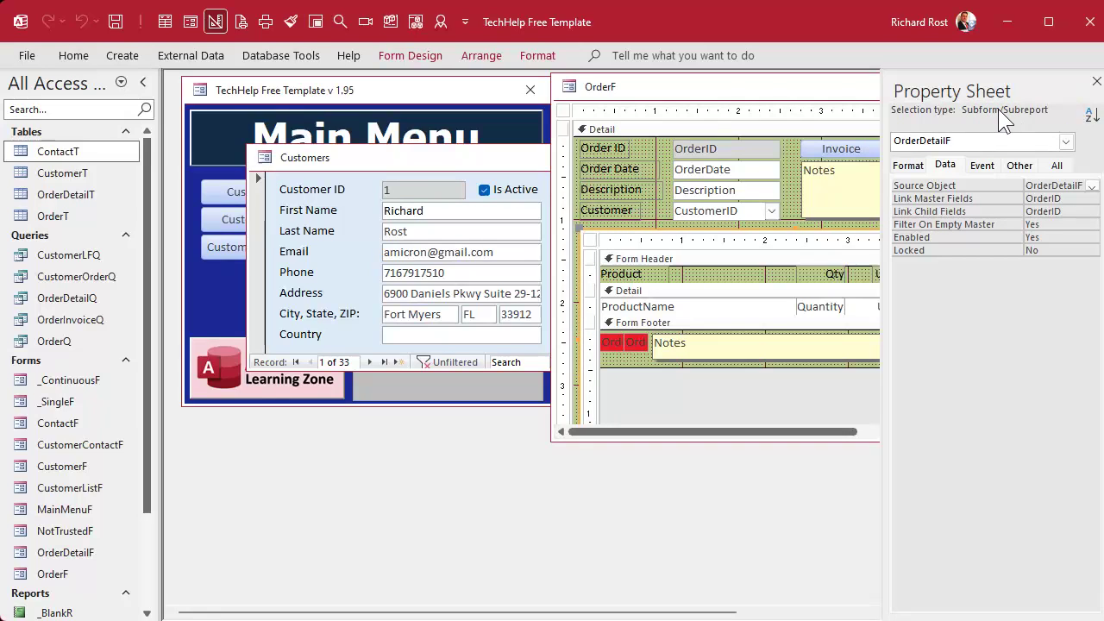
{"action": "left_click", "coordinate": [591, 241]}
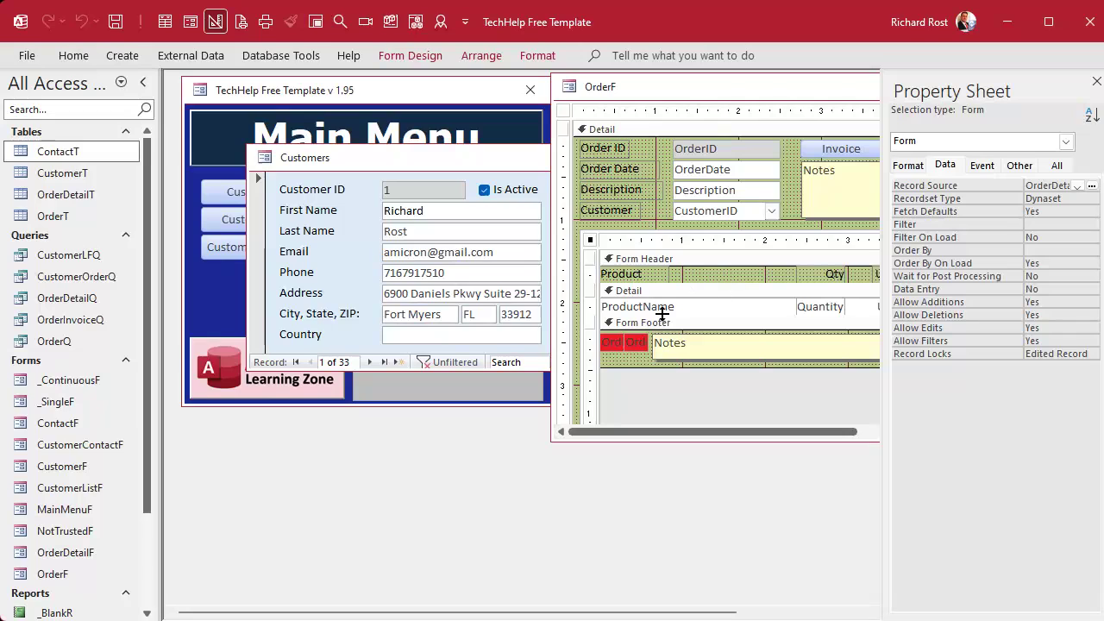
{"action": "left_click", "coordinate": [649, 217]}
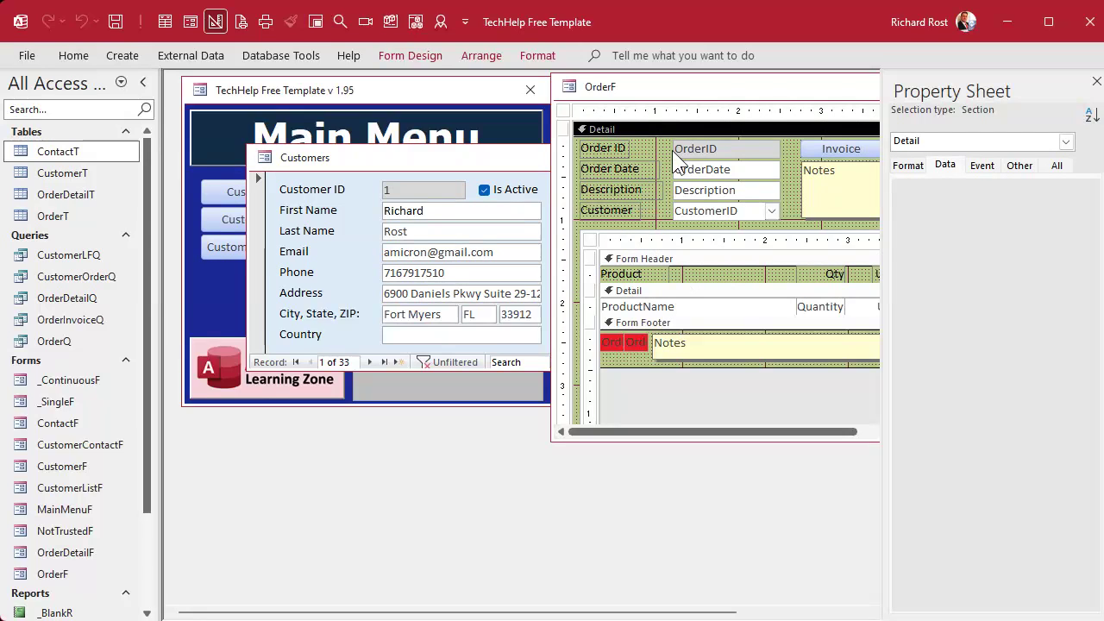
{"action": "left_click", "coordinate": [649, 227]}
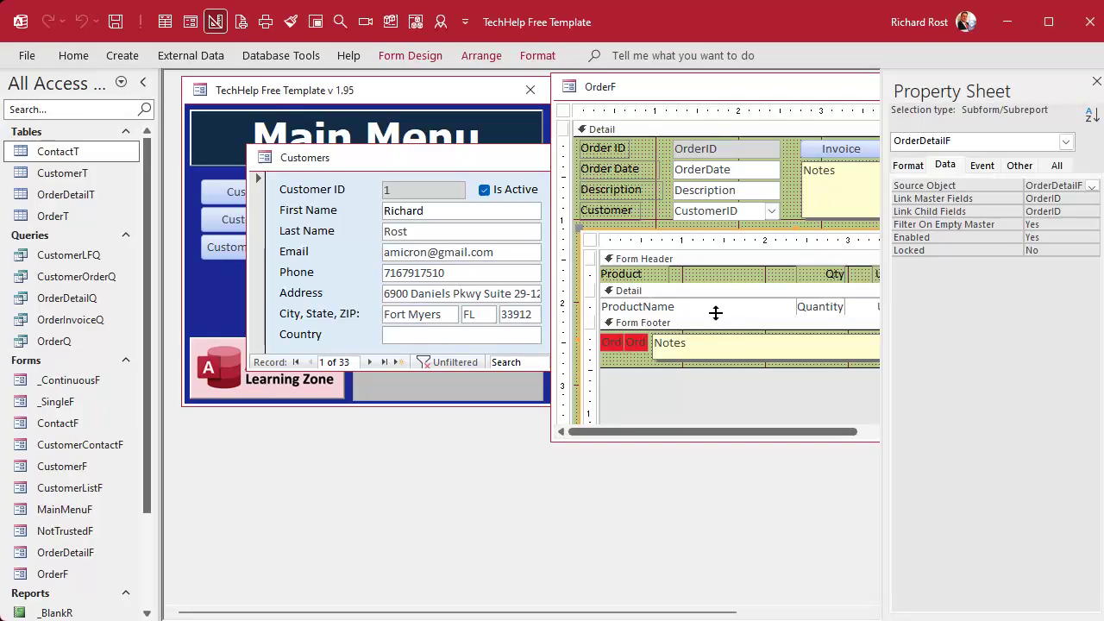
{"action": "left_click", "coordinate": [588, 241]}
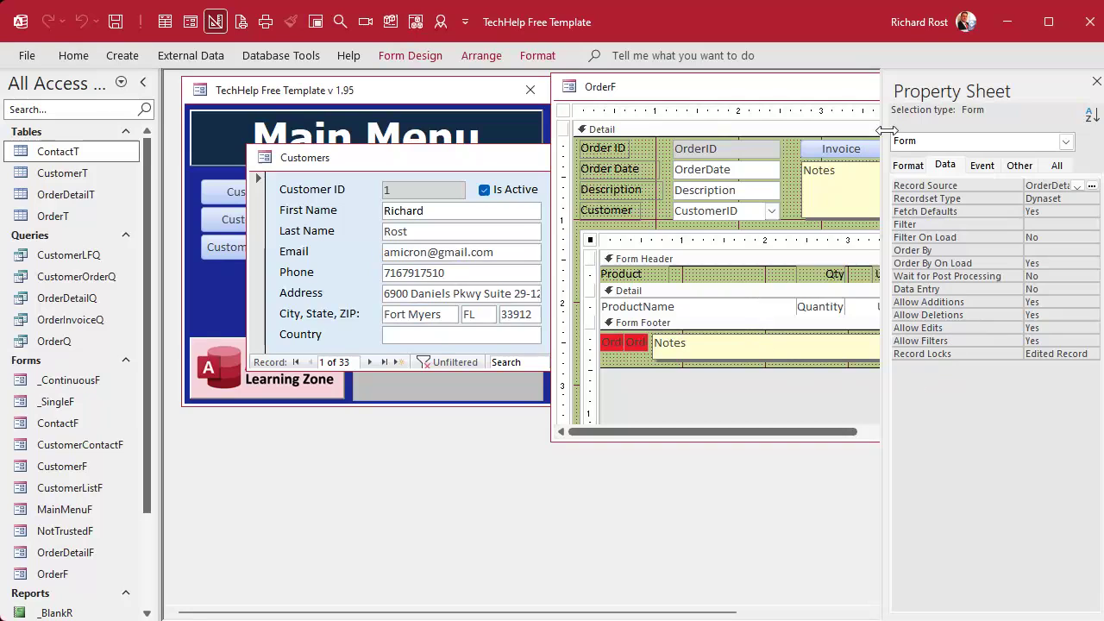
{"action": "left_click", "coordinate": [1096, 81]}
{"action": "left_click", "coordinate": [1016, 87]}
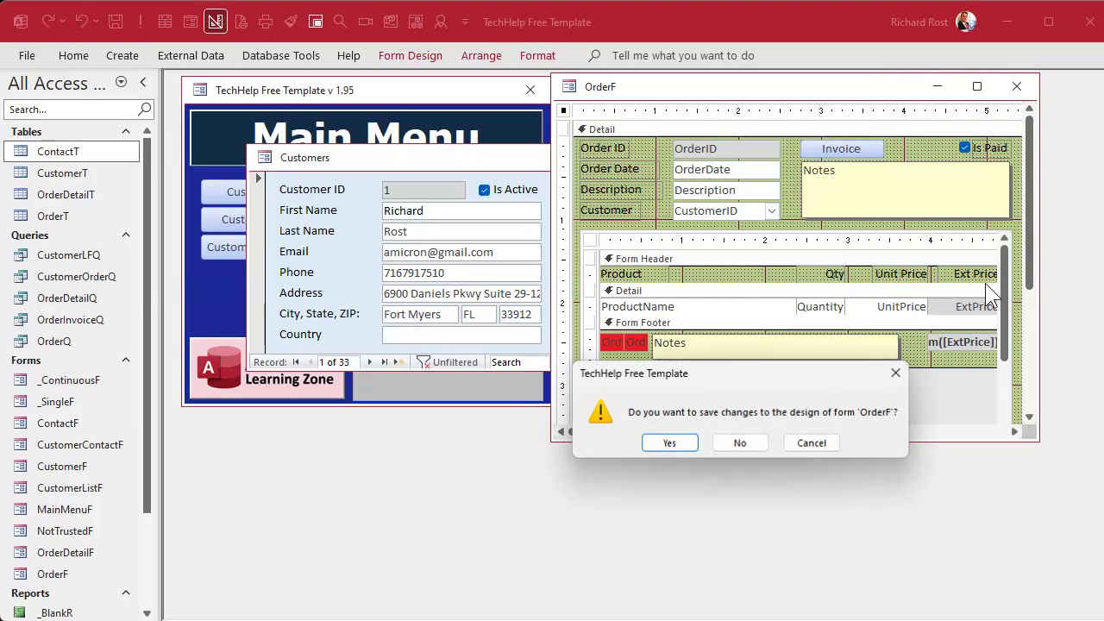
Save OrderF, open Orders, and confirm paid order 1's date, description and lines reject edits
{"action": "left_click", "coordinate": [671, 440]}
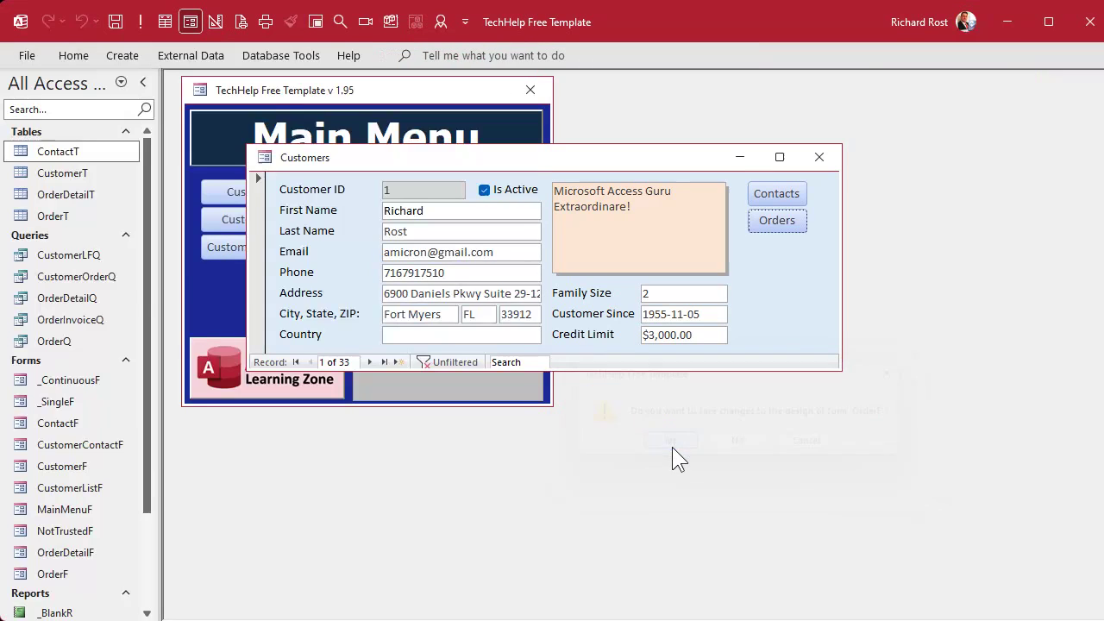
{"action": "left_click", "coordinate": [777, 220]}
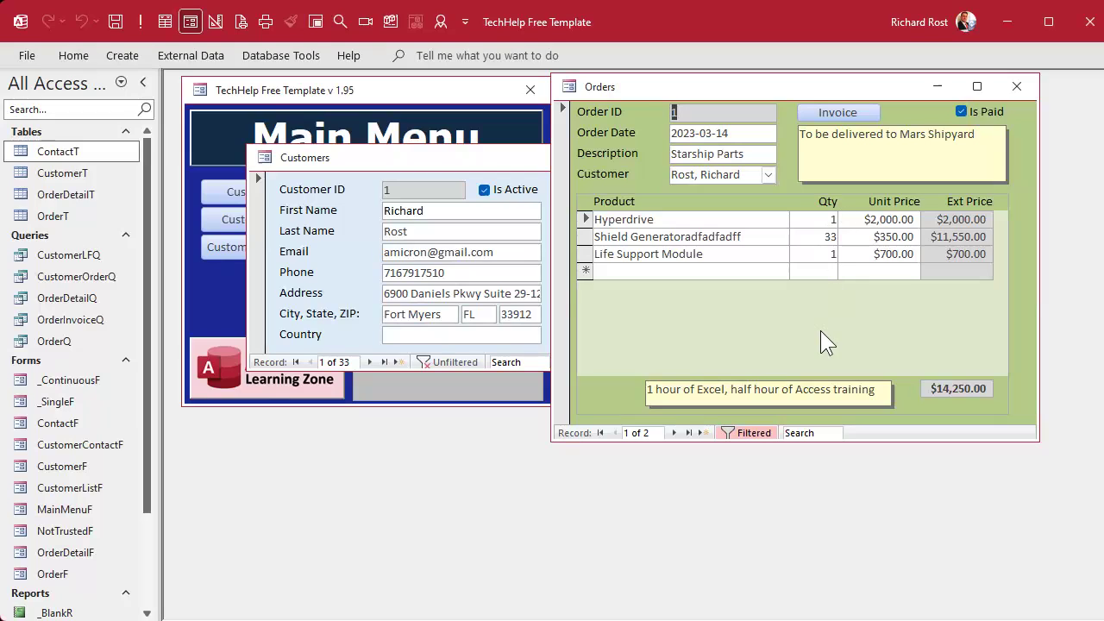
{"action": "left_click", "coordinate": [740, 135]}
{"action": "left_click", "coordinate": [742, 154]}
{"action": "left_click", "coordinate": [722, 219]}
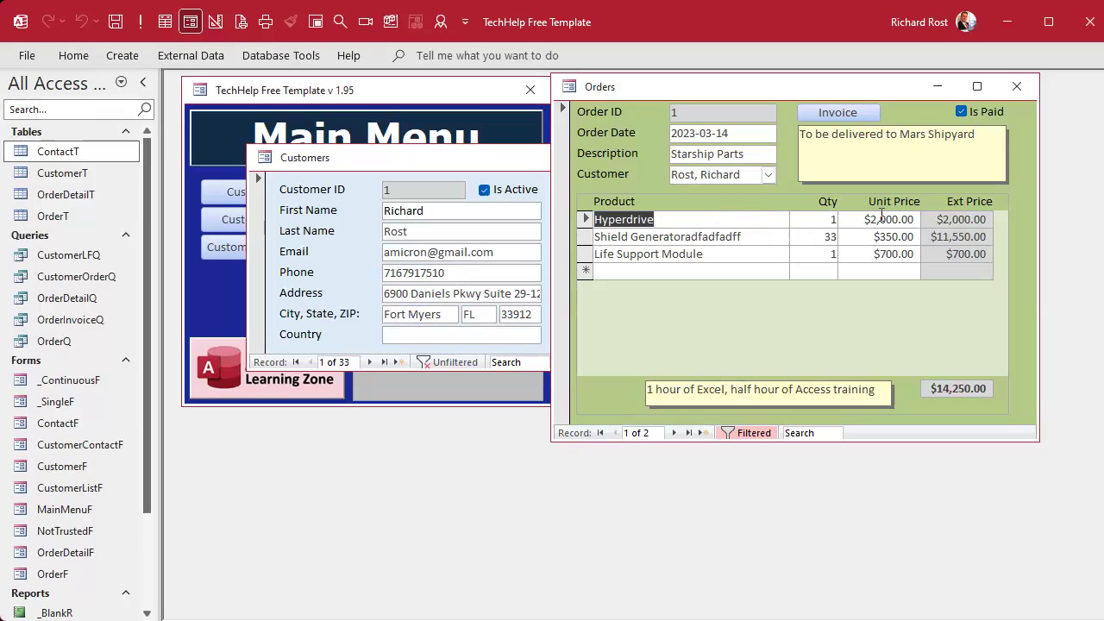
{"action": "left_click", "coordinate": [587, 237]}
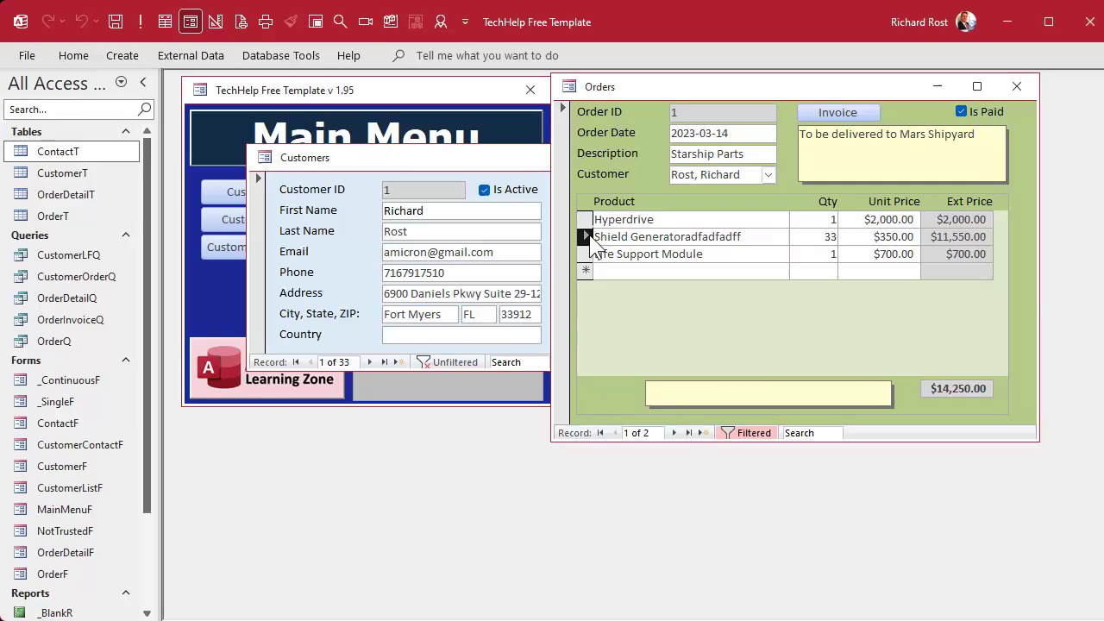
On unpaid order 3, edit Description and Hard Drive, then delete the Memoryefef line
{"action": "left_click", "coordinate": [675, 433]}
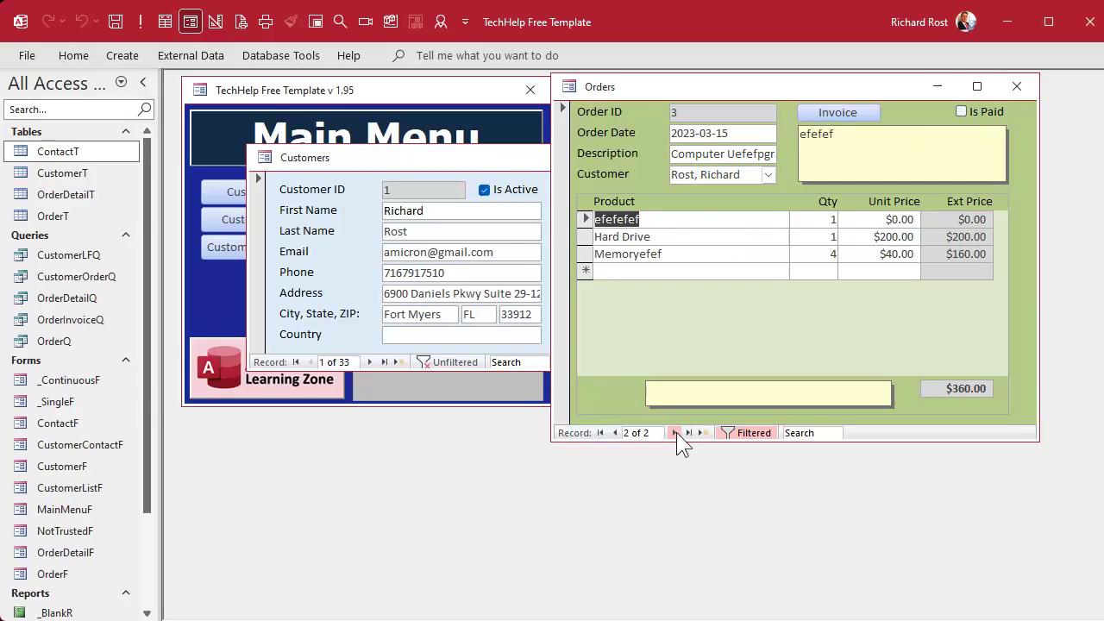
{"action": "left_click", "coordinate": [709, 154]}
{"action": "type", "text": "dvadvadvter"}
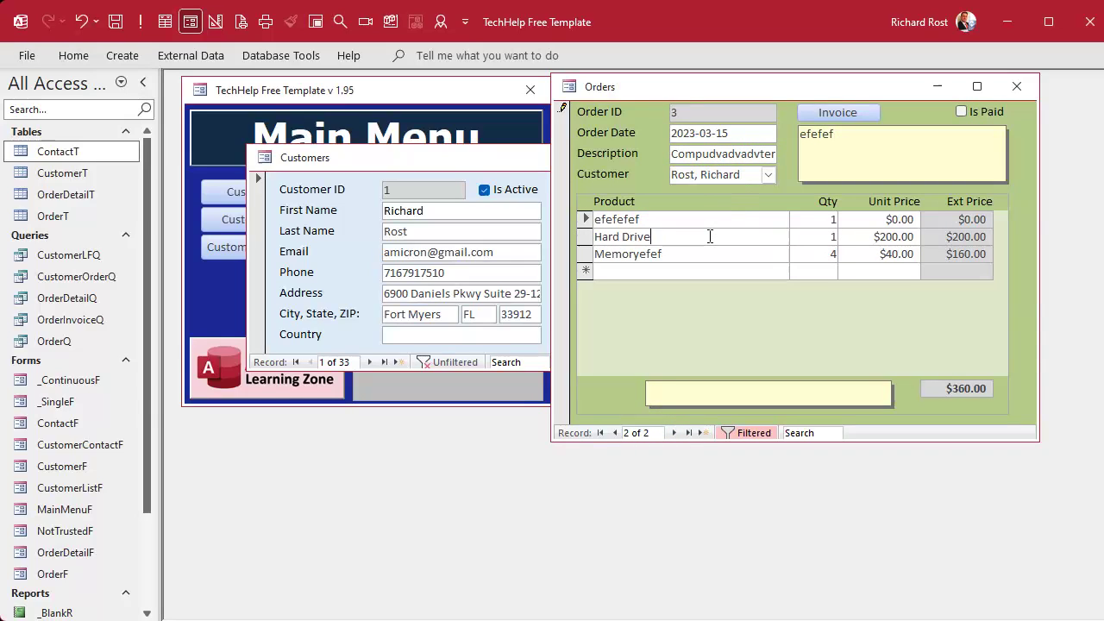
{"action": "left_click", "coordinate": [707, 236]}
{"action": "type", "text": "advadvdv"}
{"action": "left_click", "coordinate": [585, 253]}
{"action": "key", "text": "Delete"}
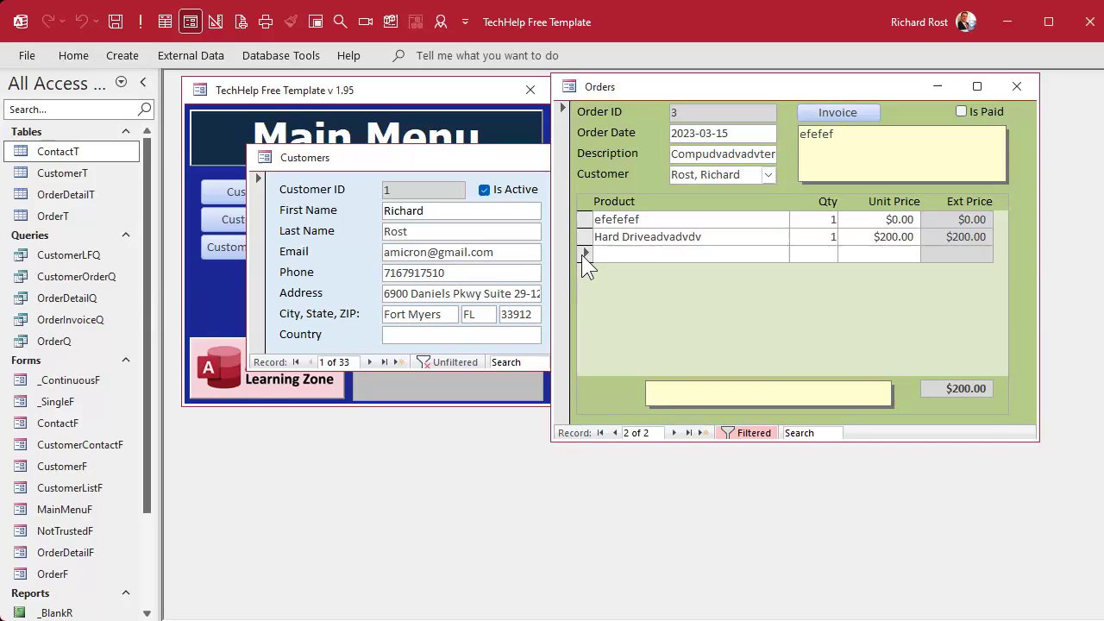
{"action": "left_click", "coordinate": [615, 433]}
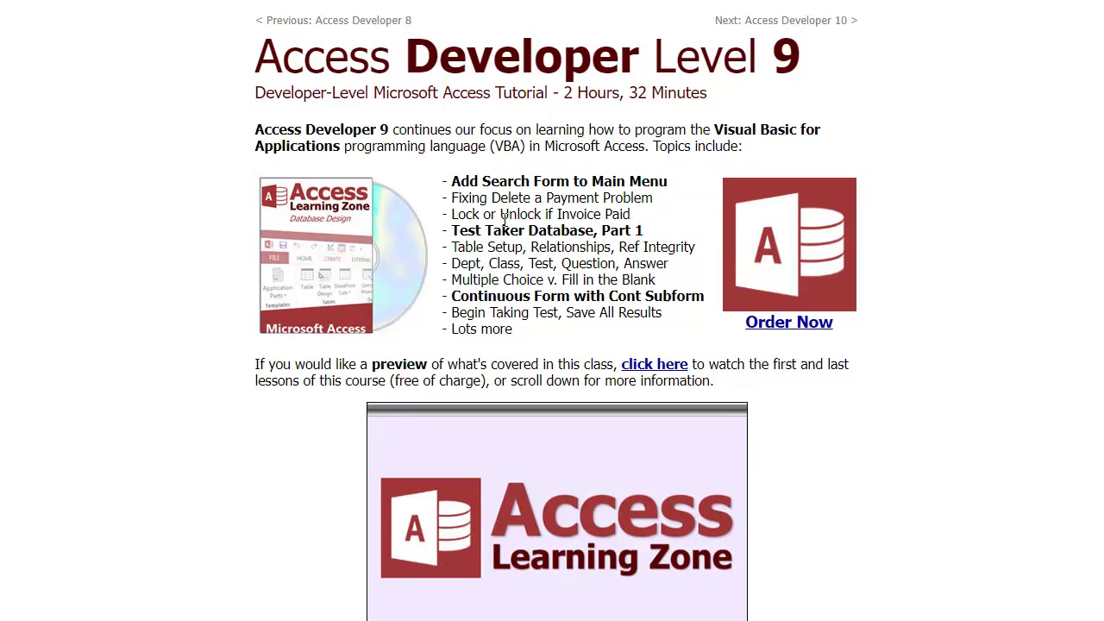
Highlight 'Lock or Unlock if Invoice Paid' and scroll to the Access Developer 9 class description
{"action": "left_click_drag", "start_coordinate": [451, 214], "coordinate": [657, 222]}
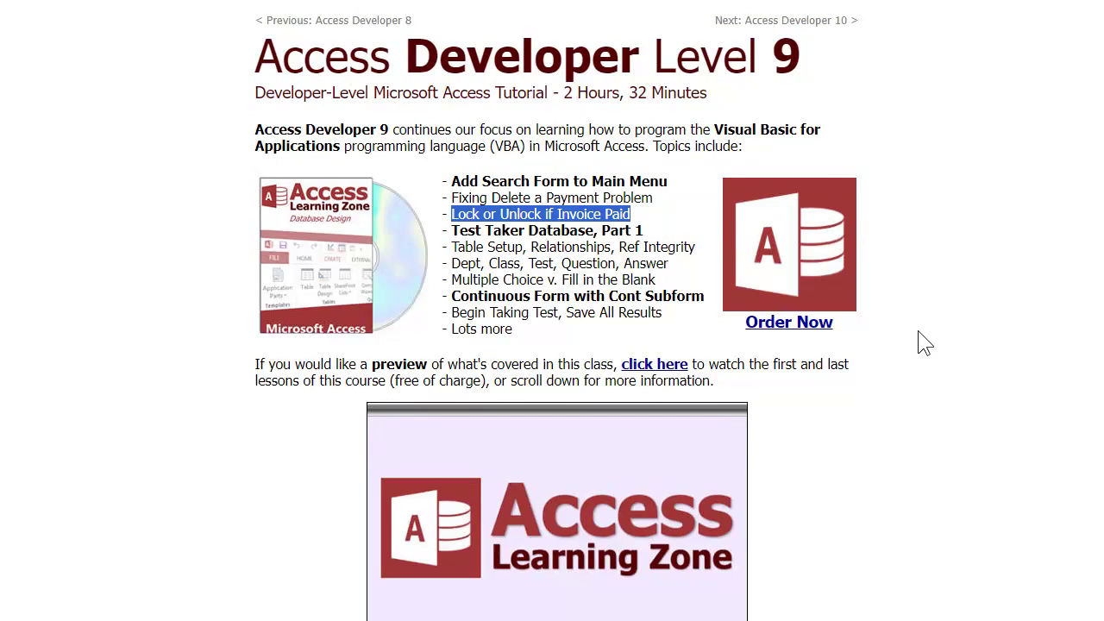
{"action": "scroll", "coordinate": [921, 338], "scroll_direction": "down", "scroll_amount": 5}
{"action": "scroll", "coordinate": [921, 337], "scroll_direction": "down", "scroll_amount": 4}
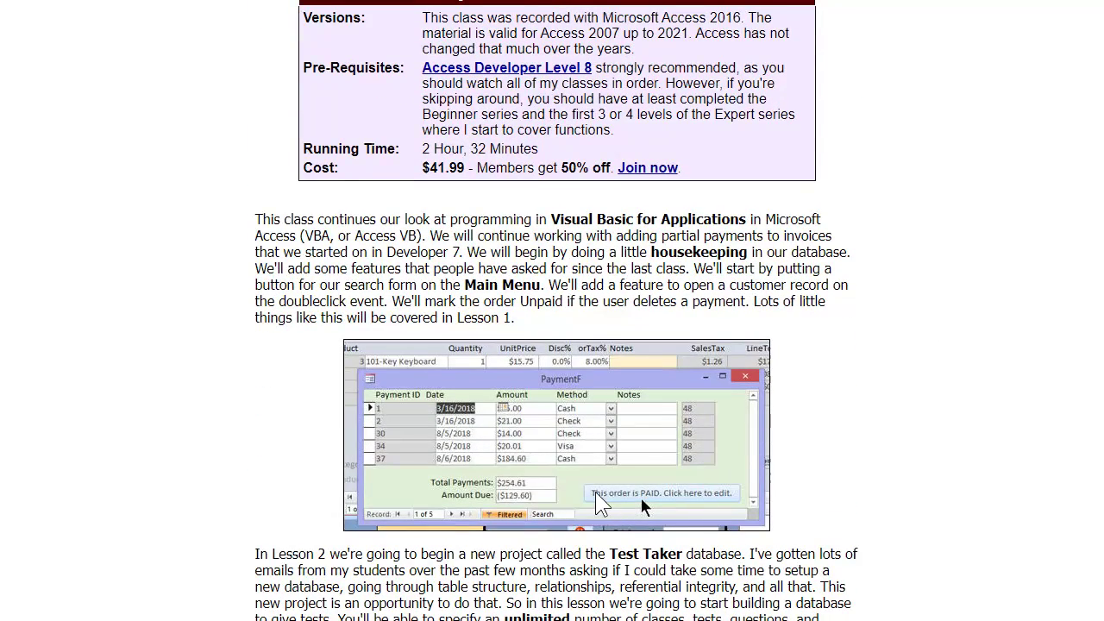